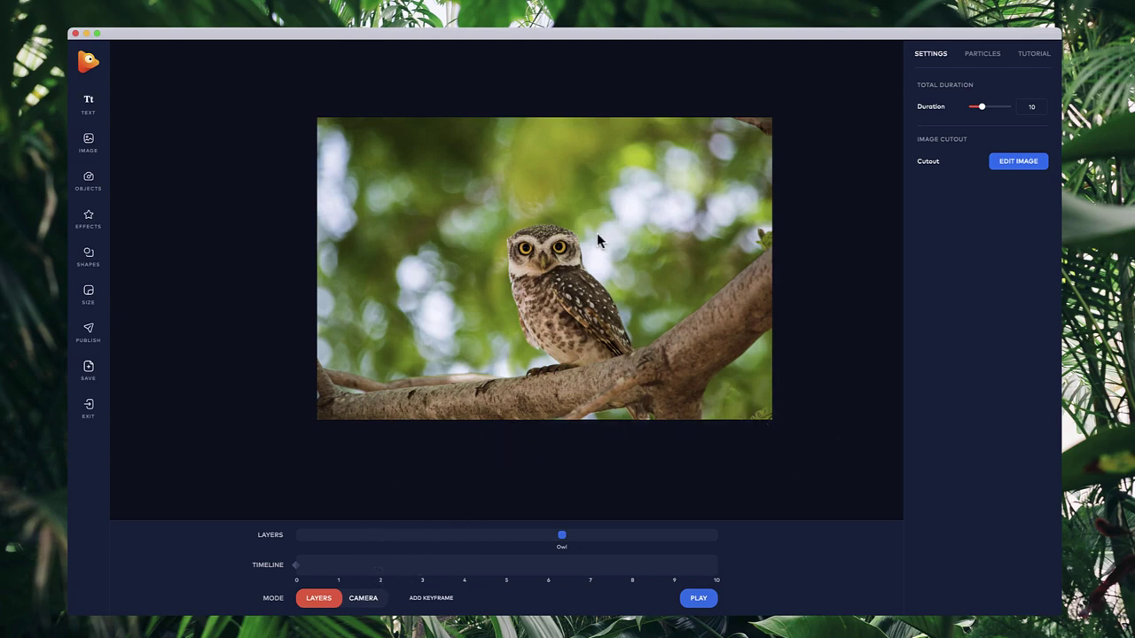
Switch to camera mode and zoom in on the owl to a camera scale of 12.999
{"action": "left_click", "coordinate": [371, 602]}
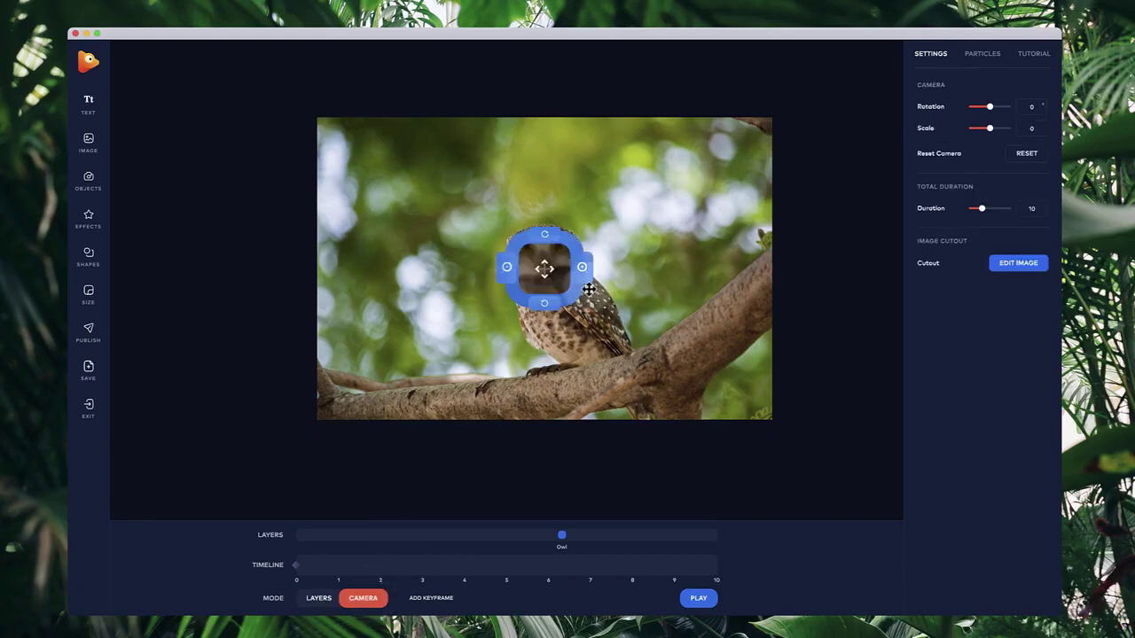
{"action": "left_click_drag", "start_coordinate": [584, 271], "coordinate": [568, 335]}
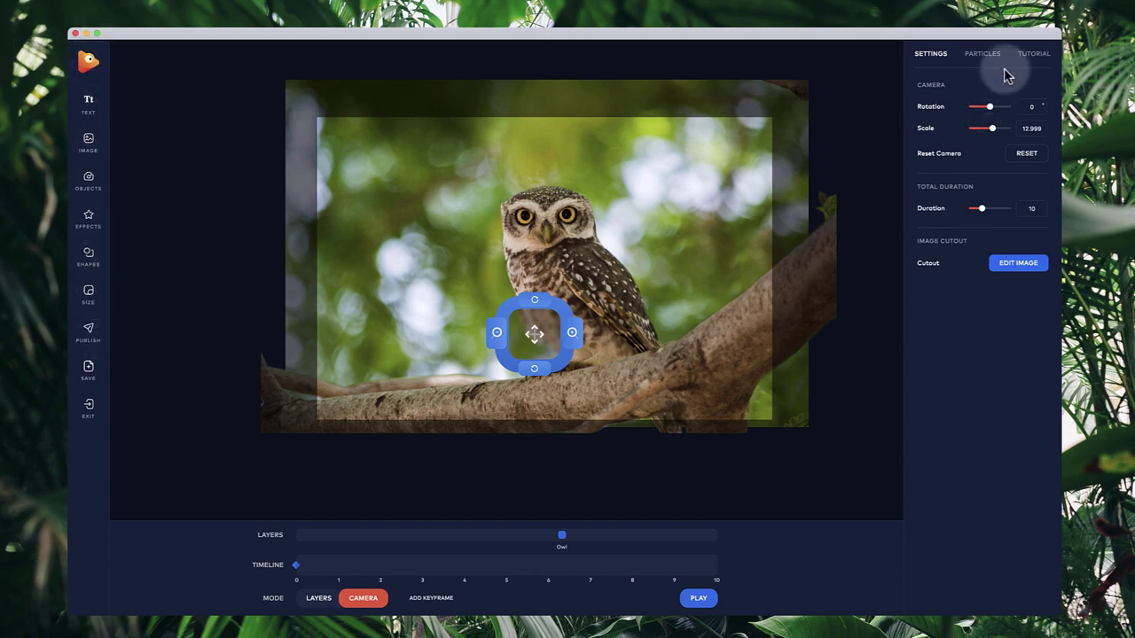
Back in layers mode, add a text layer reading 'ZOO'
{"action": "left_click", "coordinate": [319, 599]}
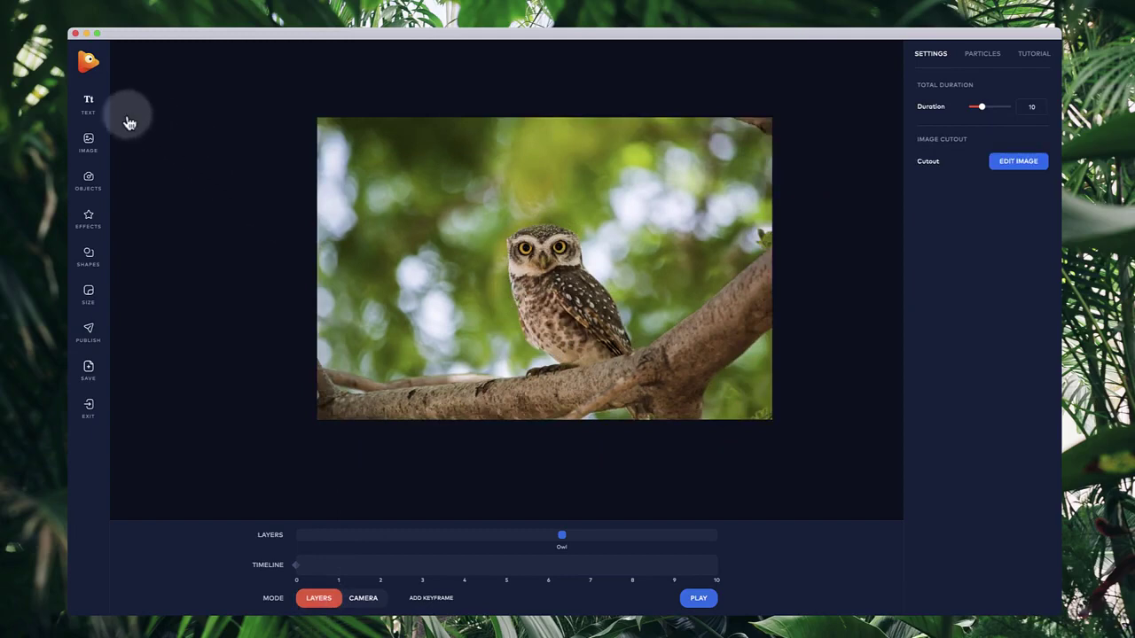
{"action": "left_click", "coordinate": [89, 102]}
{"action": "double_click", "coordinate": [513, 261]}
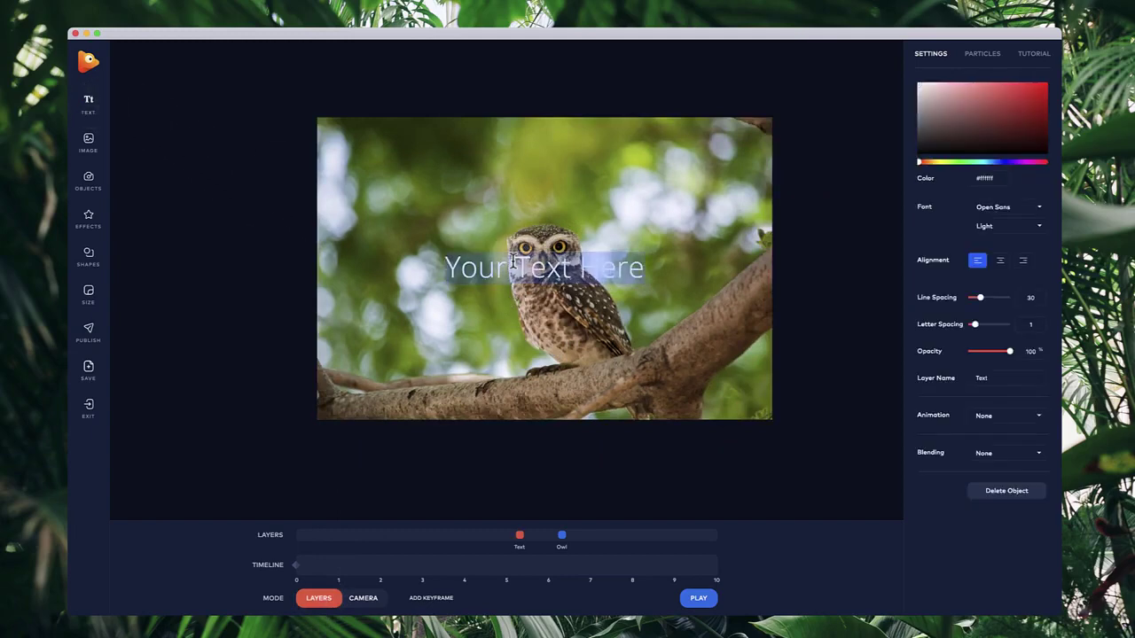
{"action": "type", "text": "ZOO"}
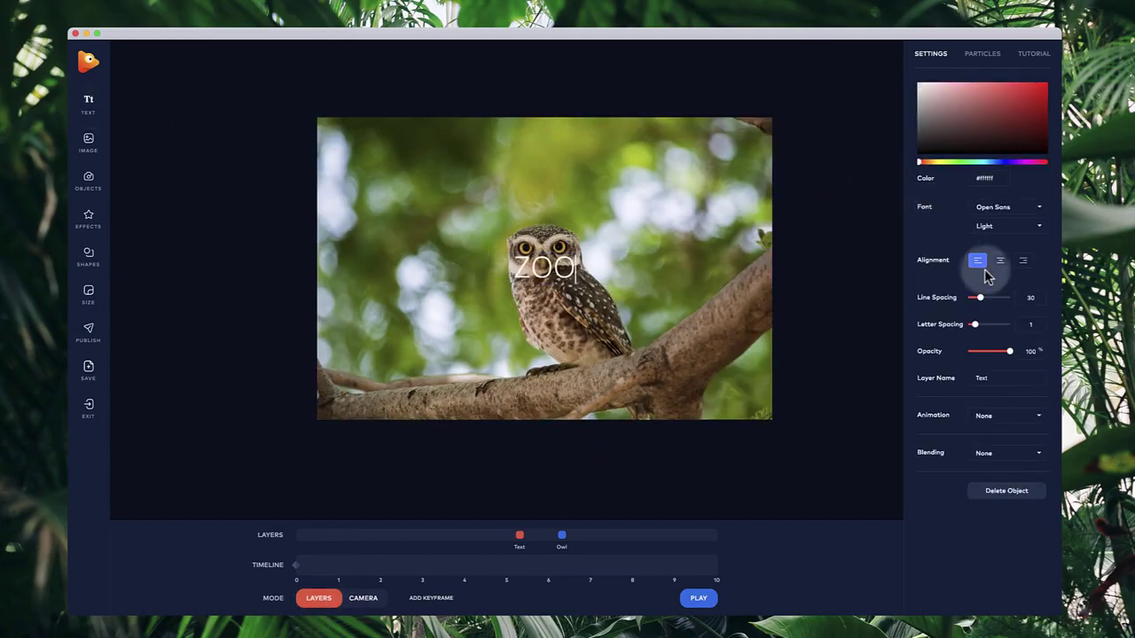
Set ZOO's letter spacing to 48 and move it left of the owl
{"action": "left_click_drag", "start_coordinate": [976, 326], "coordinate": [992, 325]}
{"action": "left_click", "coordinate": [700, 263]}
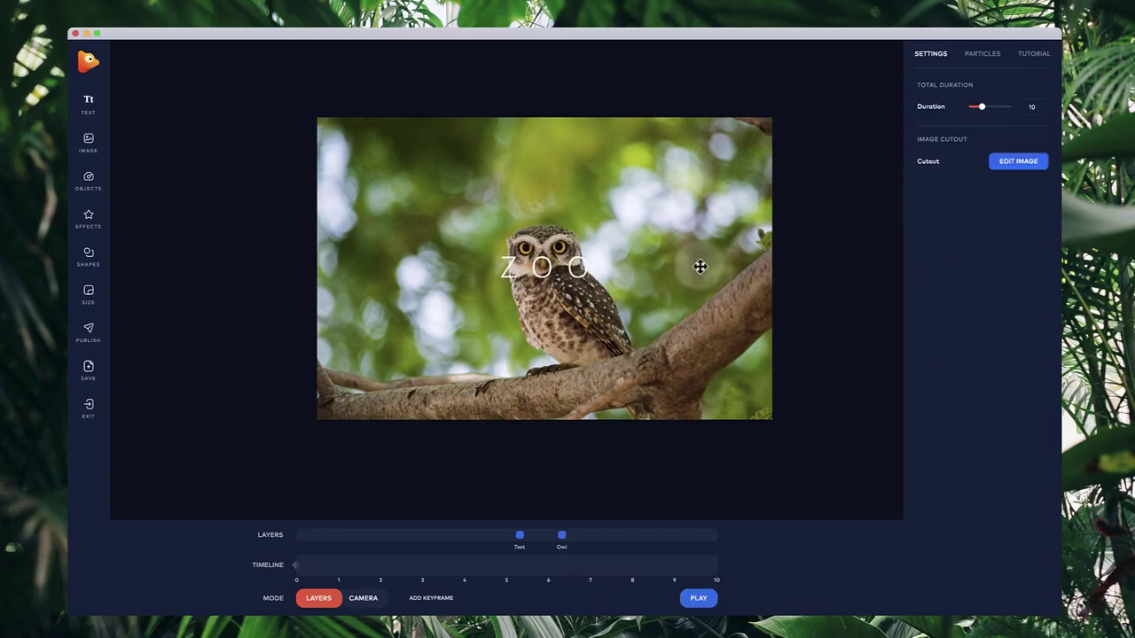
{"action": "left_click", "coordinate": [537, 267]}
{"action": "left_click_drag", "start_coordinate": [537, 266], "coordinate": [475, 274]}
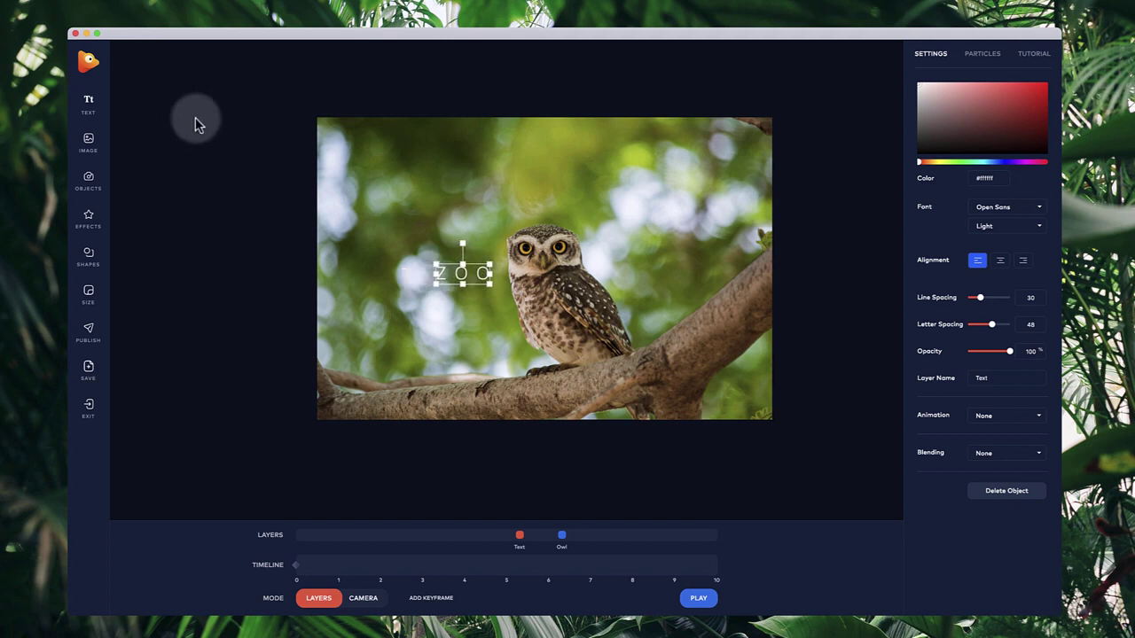
Add a second text layer reading 'NOW OPEN'
{"action": "left_click", "coordinate": [89, 102]}
{"action": "double_click", "coordinate": [619, 264]}
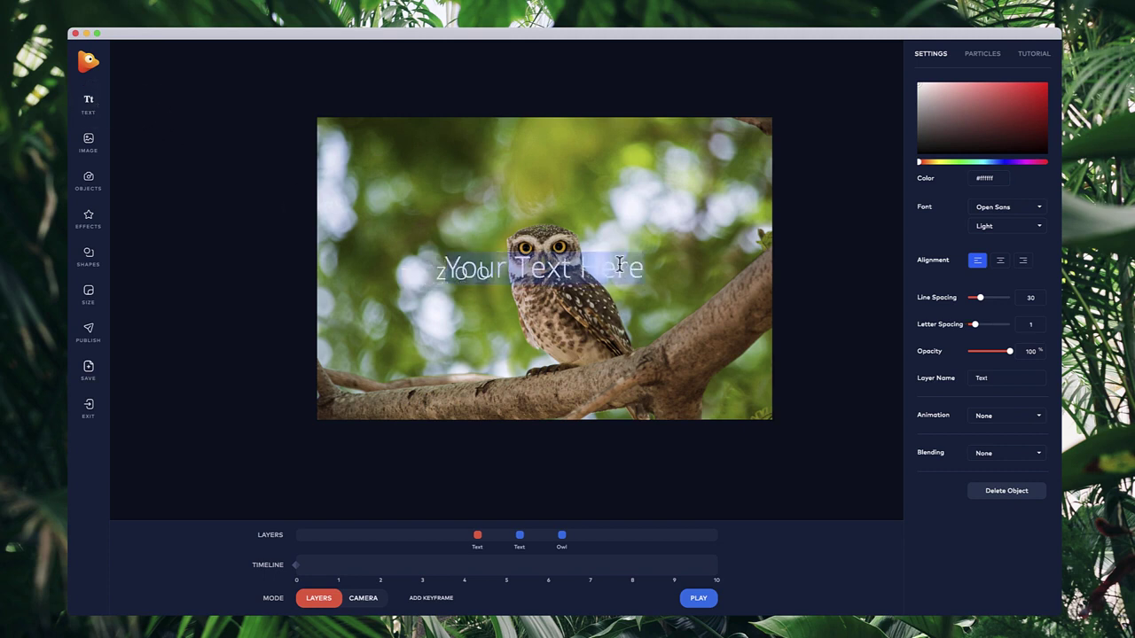
{"action": "type", "text": "NOW OPEN"}
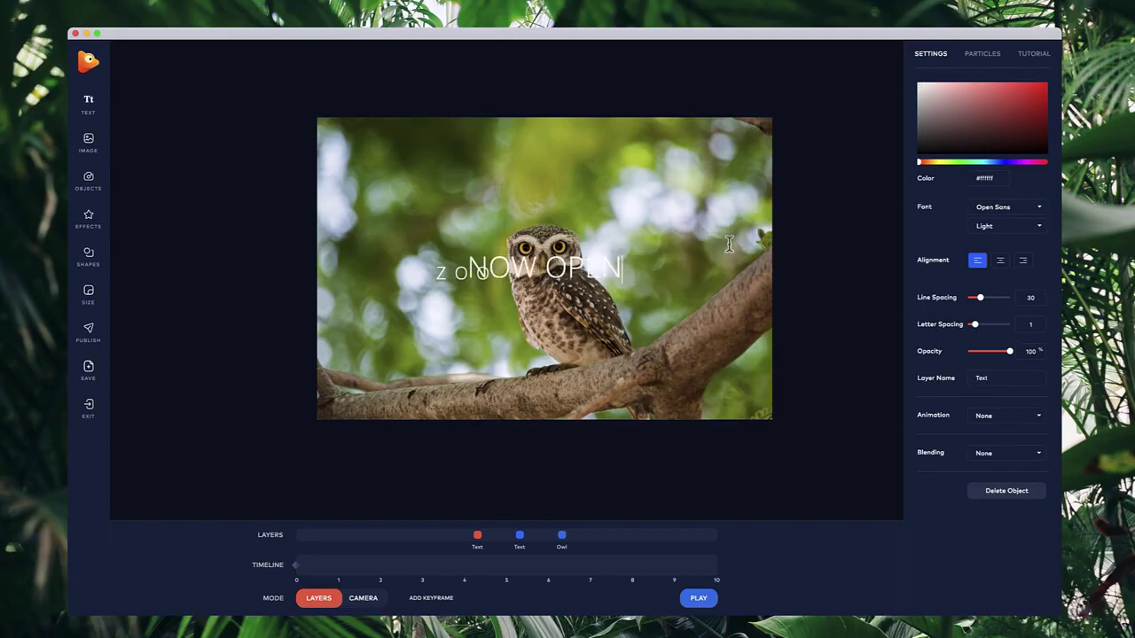
Shrink NOW OPEN to fit under ZOO and set its letter spacing to 12
{"action": "left_click", "coordinate": [595, 261]}
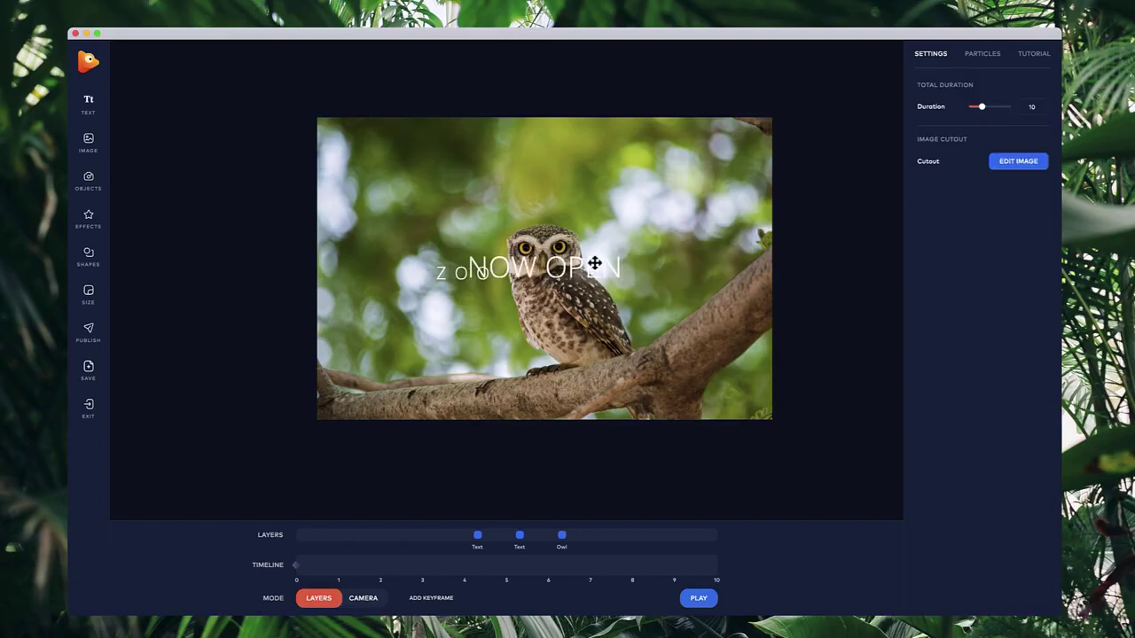
{"action": "left_click", "coordinate": [620, 264]}
{"action": "left_click_drag", "start_coordinate": [626, 282], "coordinate": [478, 301]}
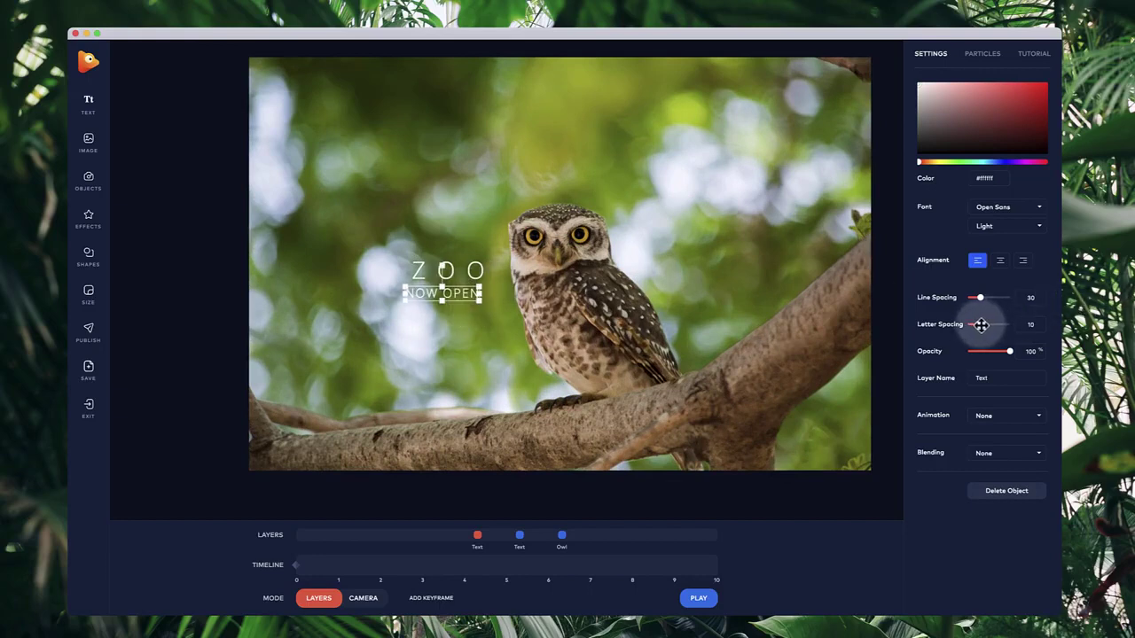
{"action": "left_click_drag", "start_coordinate": [982, 325], "coordinate": [979, 324]}
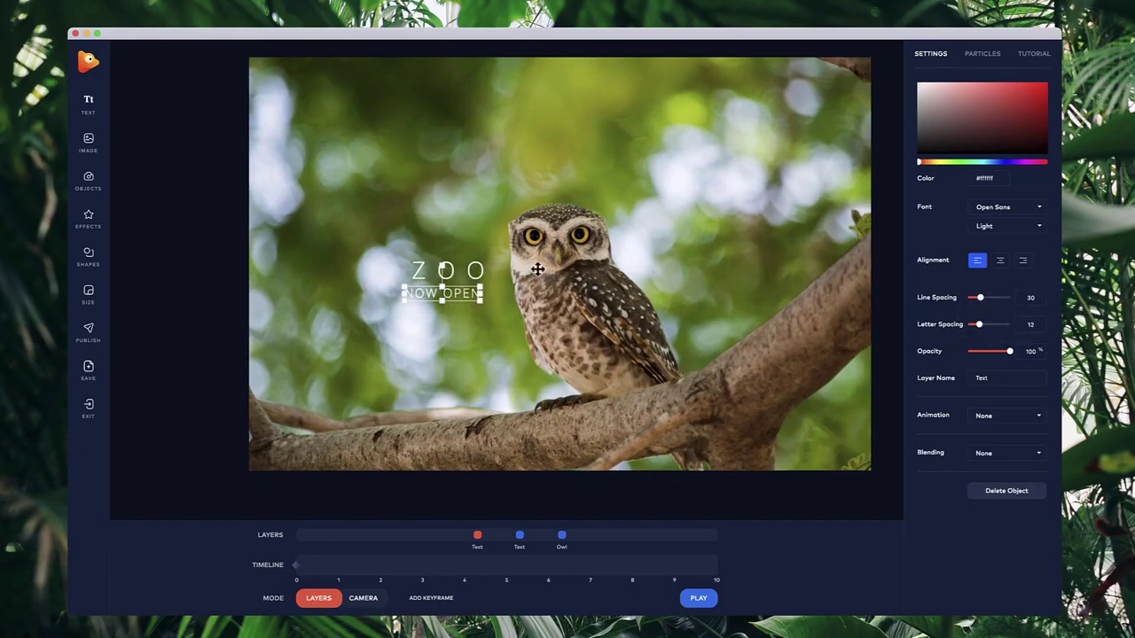
Add the blue butterfly from the Effects library to the scene
{"action": "left_click", "coordinate": [468, 342]}
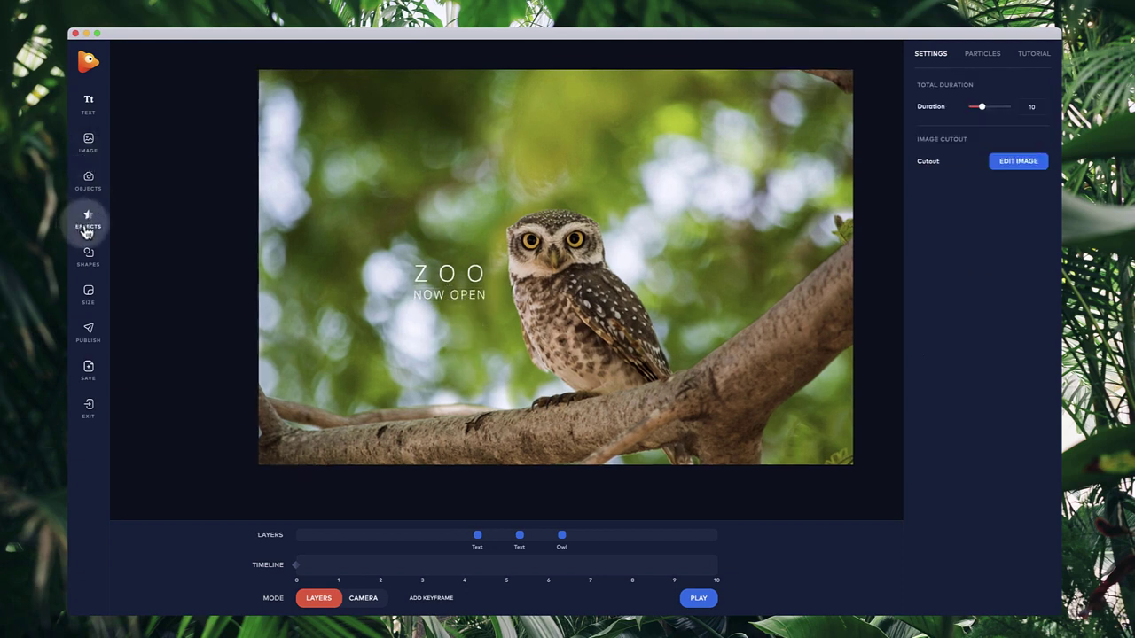
{"action": "left_click", "coordinate": [87, 229]}
{"action": "left_click", "coordinate": [189, 66]}
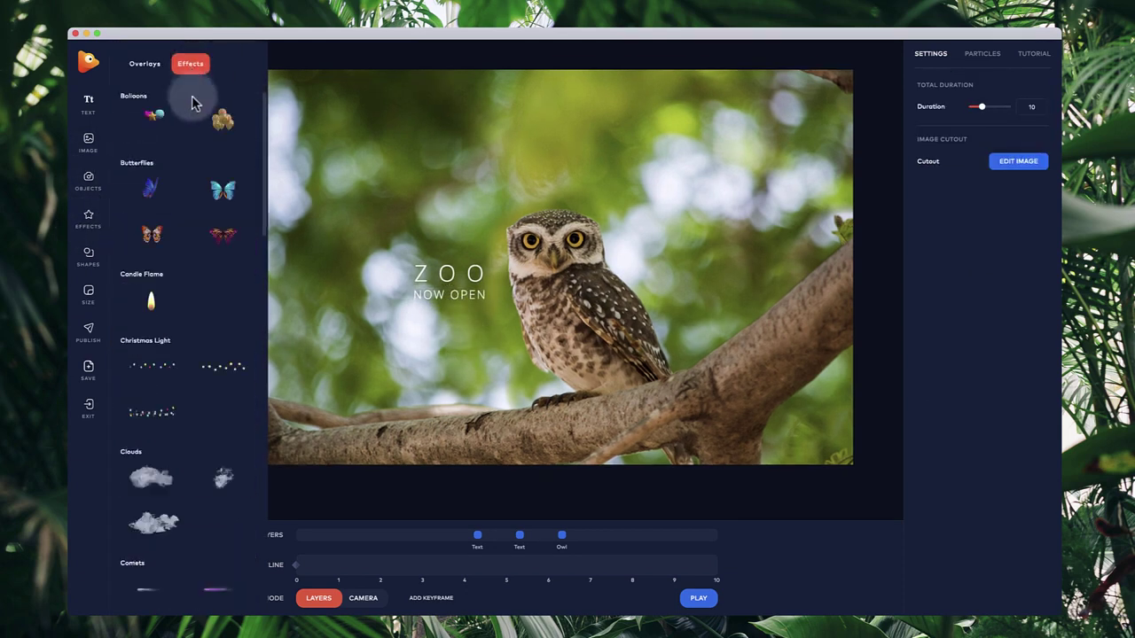
{"action": "left_click", "coordinate": [151, 193]}
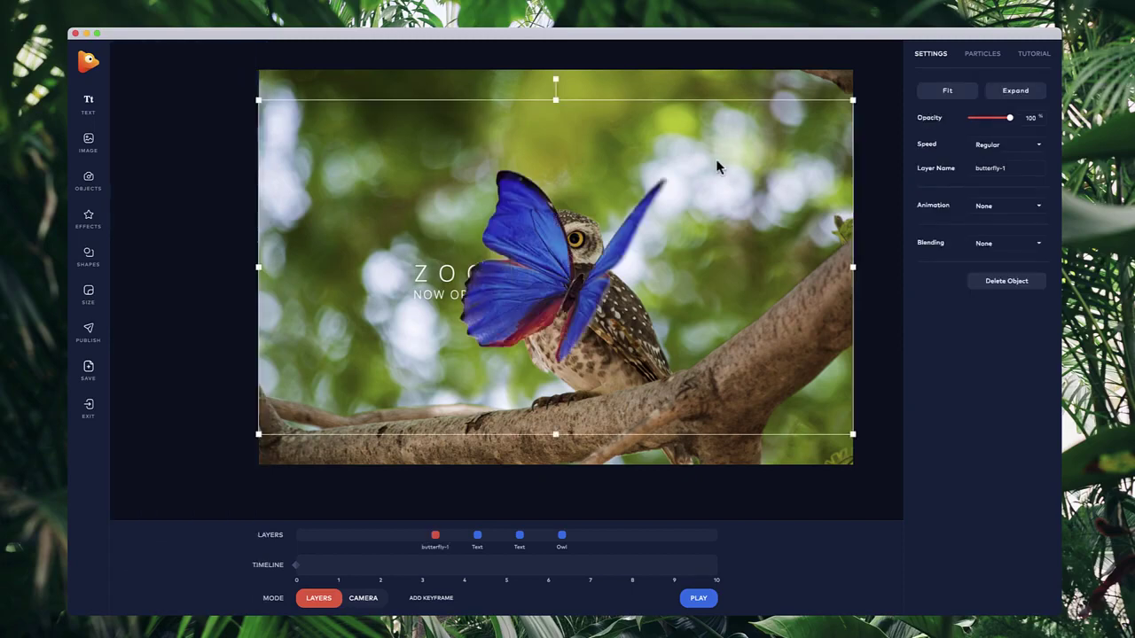
Shrink the butterfly and place it on the branch below ZOO
{"action": "left_click_drag", "start_coordinate": [853, 100], "coordinate": [388, 363]}
{"action": "left_click", "coordinate": [329, 401]}
{"action": "left_click_drag", "start_coordinate": [330, 402], "coordinate": [448, 420]}
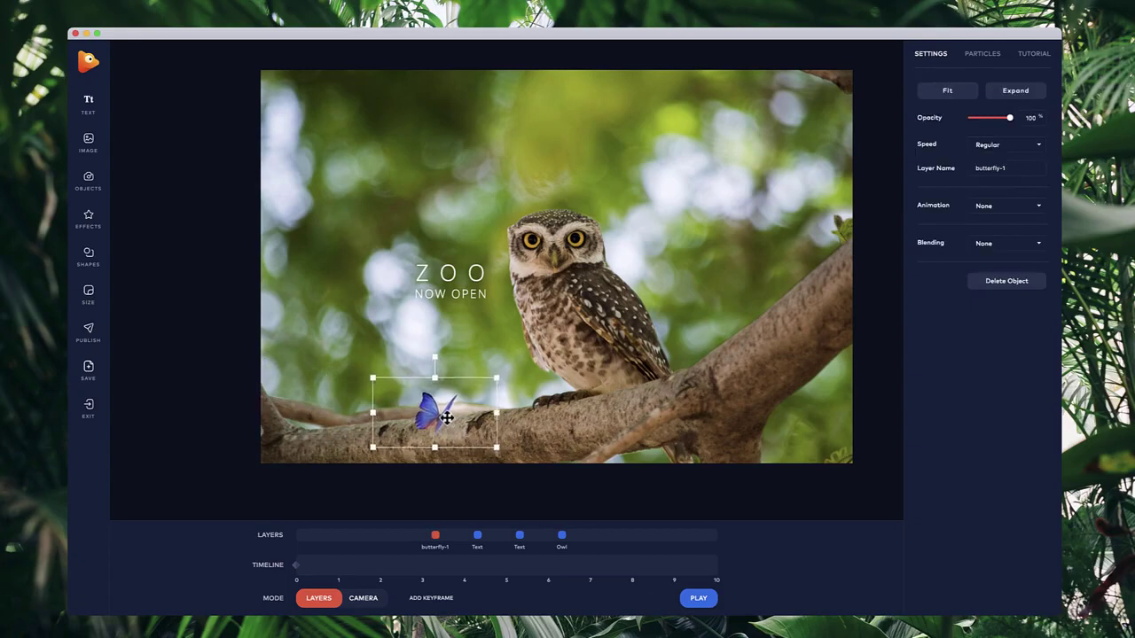
In camera mode, pan the camera around to preview the butterfly and title parallax
{"action": "left_click", "coordinate": [364, 600]}
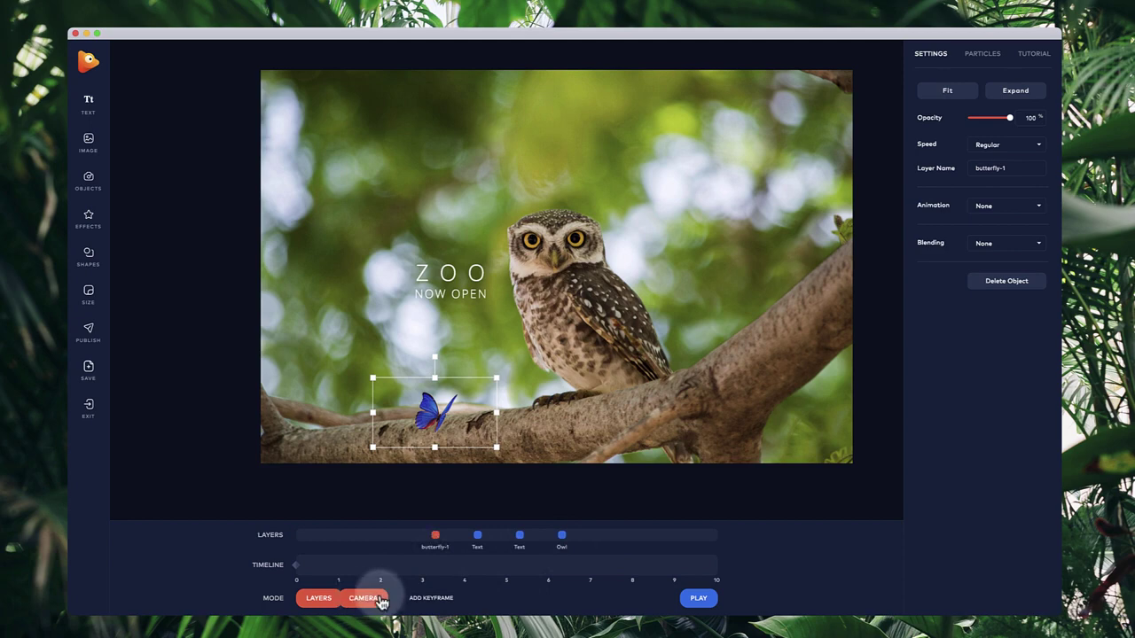
{"action": "left_click", "coordinate": [363, 598]}
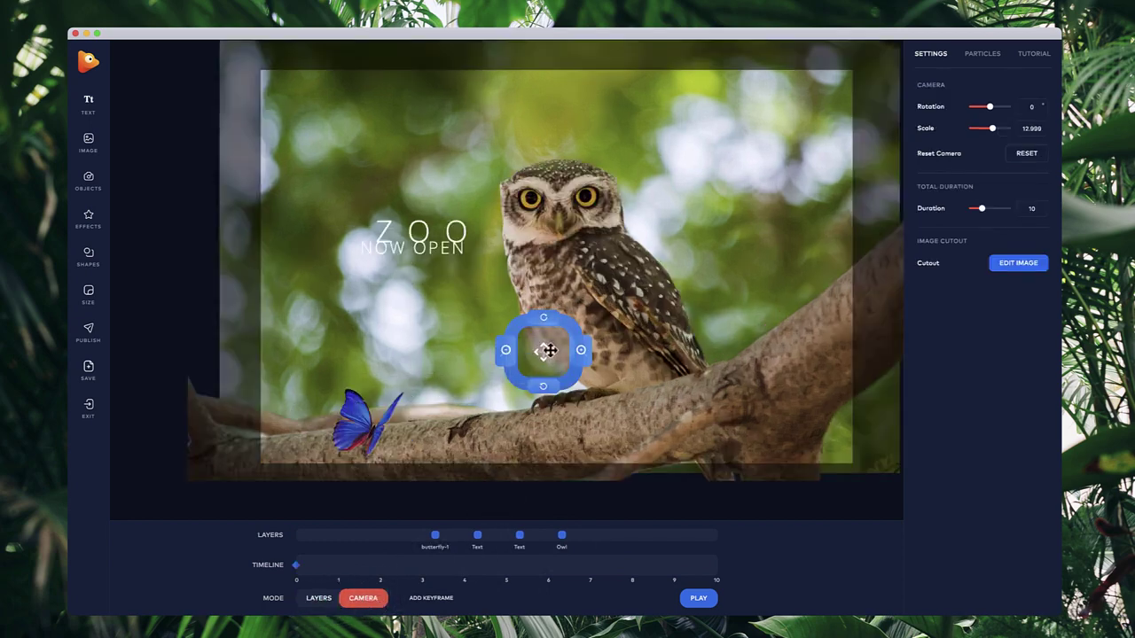
{"action": "left_click_drag", "start_coordinate": [626, 436], "coordinate": [385, 395]}
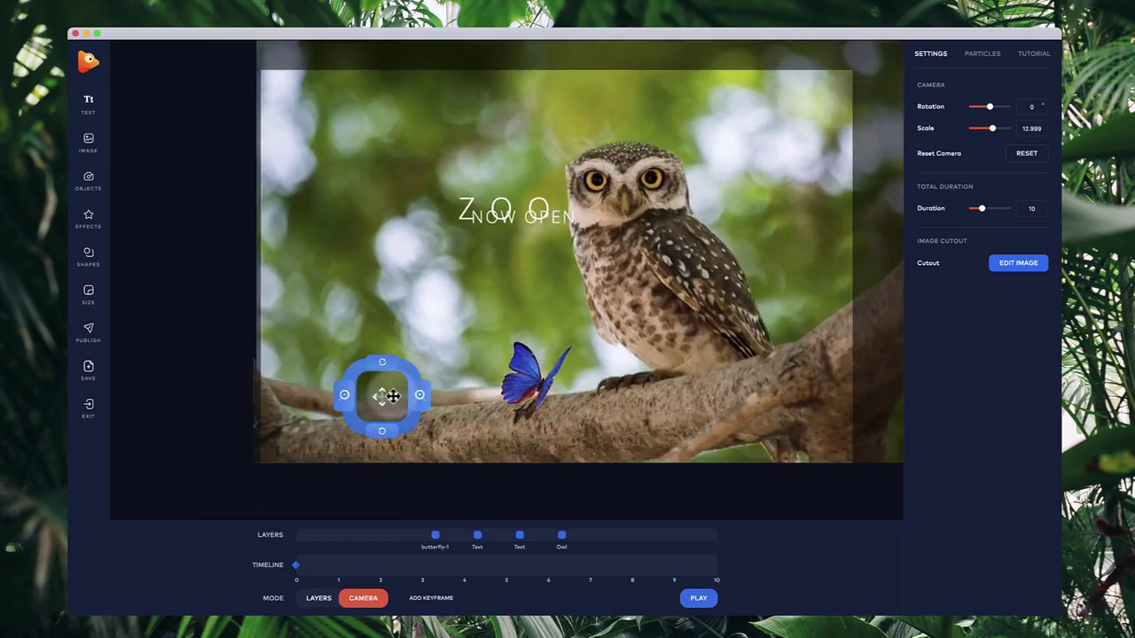
{"action": "left_click", "coordinate": [535, 392]}
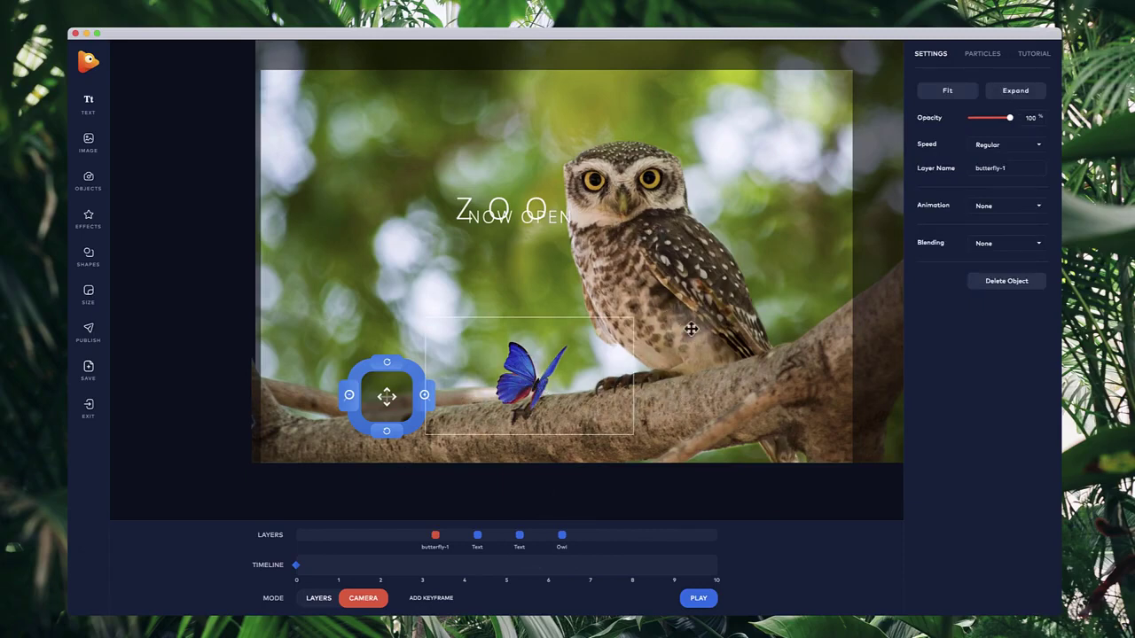
{"action": "left_click_drag", "start_coordinate": [381, 398], "coordinate": [498, 350]}
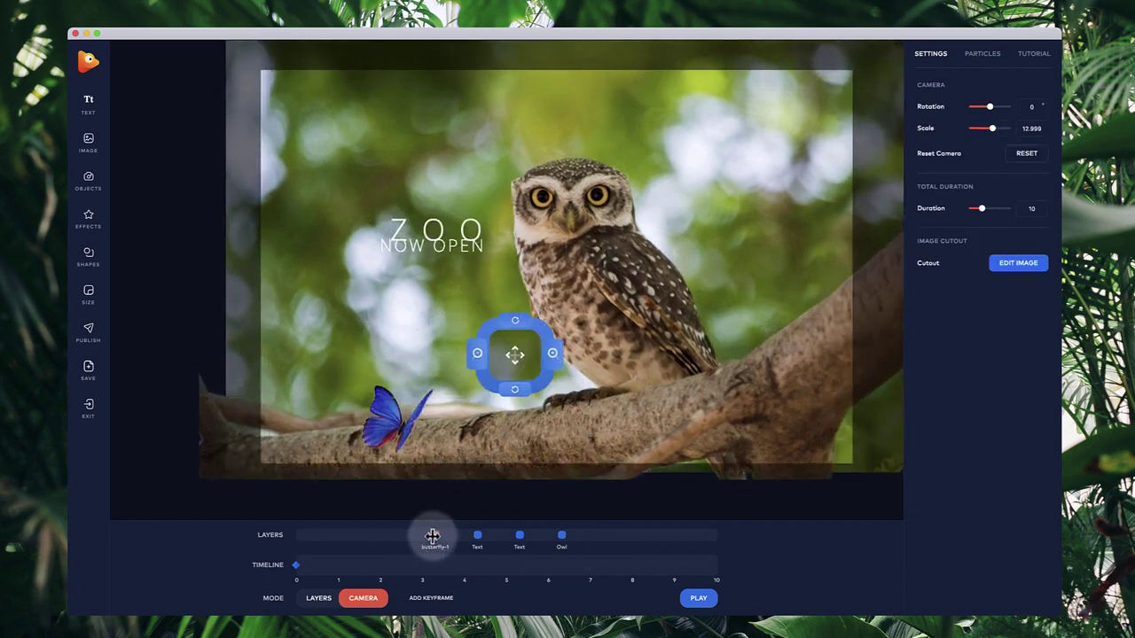
Move butterfly-1 beside the Owl depth and push both text layers to one deeper depth
{"action": "left_click_drag", "start_coordinate": [432, 536], "coordinate": [549, 532]}
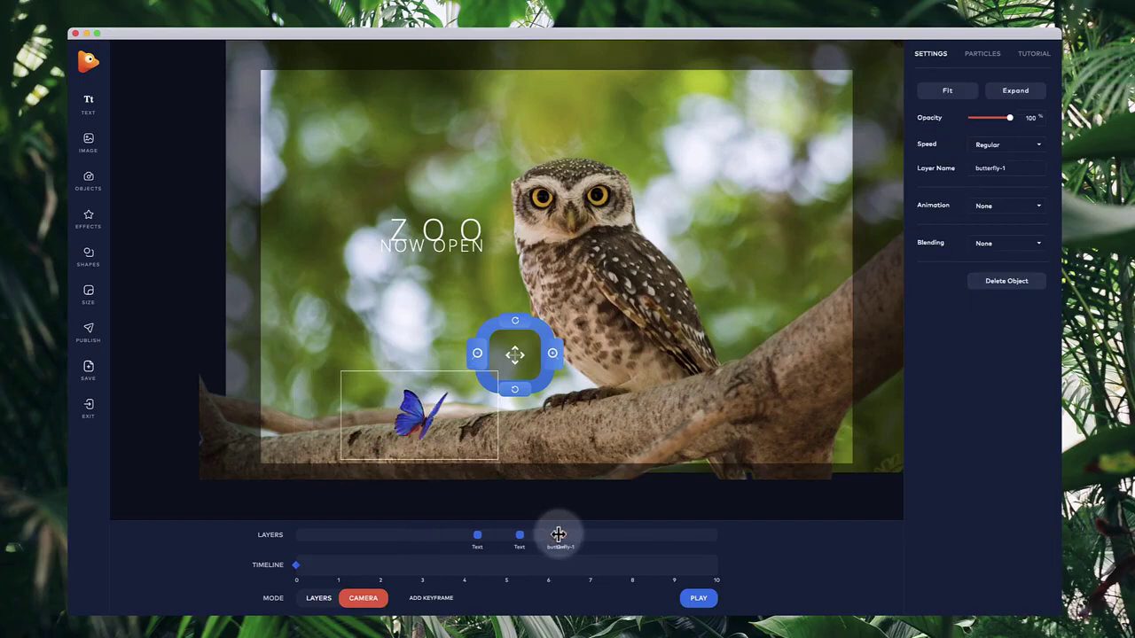
{"action": "mouse_move", "coordinate": [505, 394]}
{"action": "left_mouse_down"}
{"action": "mouse_move", "coordinate": [452, 418]}
{"action": "mouse_move", "coordinate": [368, 418]}
{"action": "mouse_move", "coordinate": [345, 375]}
{"action": "mouse_move", "coordinate": [435, 266]}
{"action": "mouse_move", "coordinate": [453, 387]}
{"action": "mouse_move", "coordinate": [516, 383]}
{"action": "left_mouse_up"}
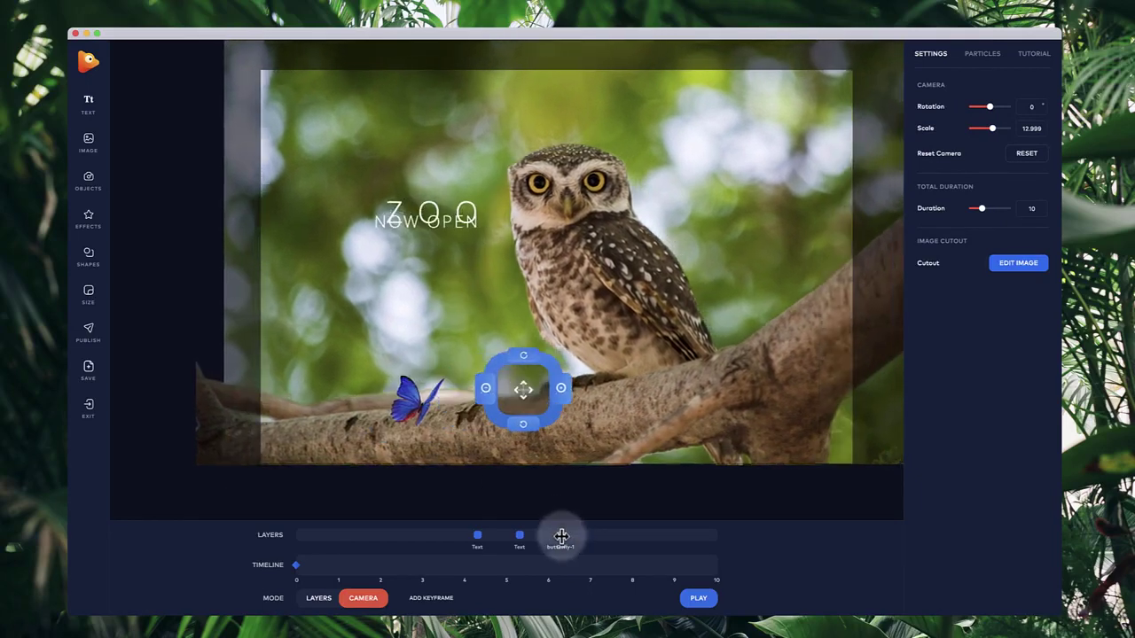
{"action": "left_click", "coordinate": [567, 536]}
{"action": "mouse_move", "coordinate": [579, 532]}
{"action": "left_mouse_down"}
{"action": "mouse_move", "coordinate": [654, 539]}
{"action": "mouse_move", "coordinate": [568, 550]}
{"action": "left_mouse_up"}
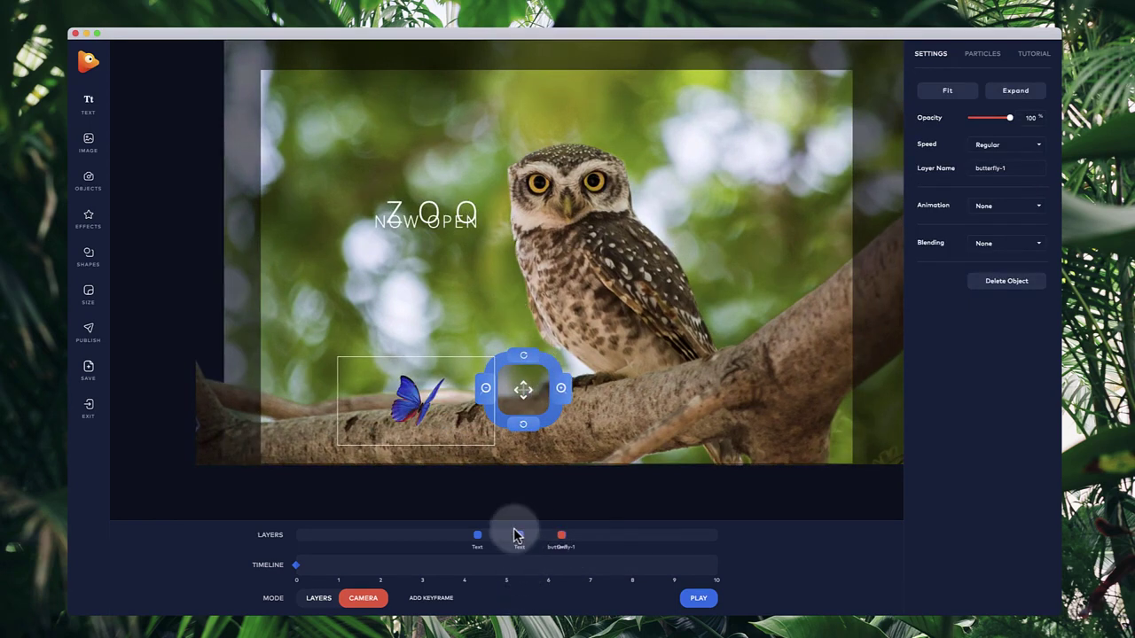
{"action": "left_click_drag", "start_coordinate": [486, 543], "coordinate": [517, 539]}
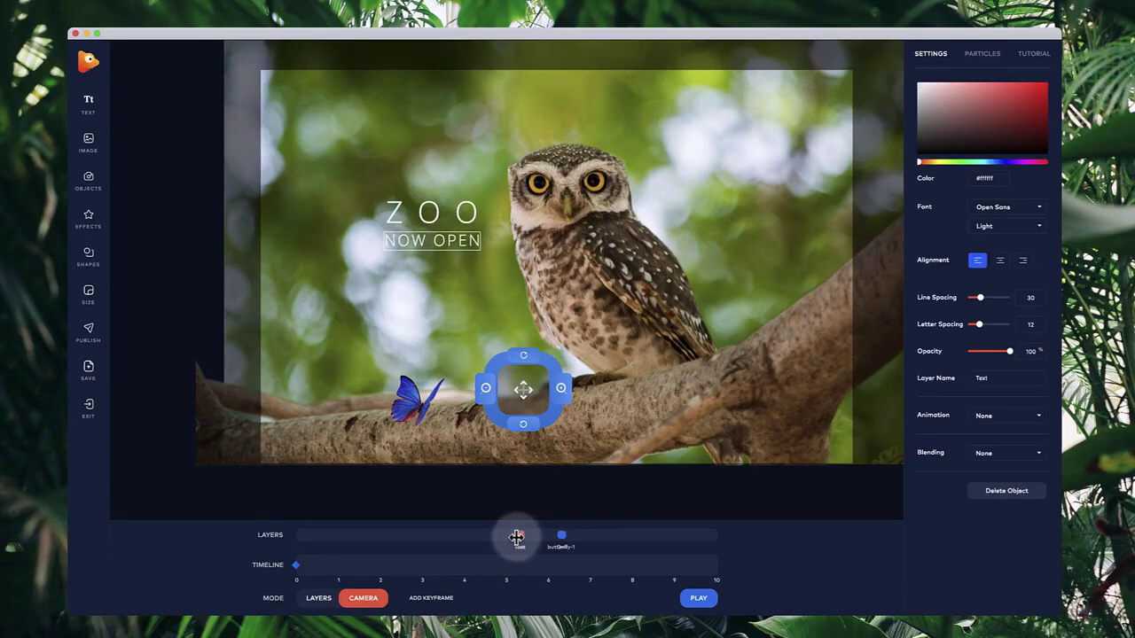
{"action": "left_click_drag", "start_coordinate": [523, 388], "coordinate": [601, 341]}
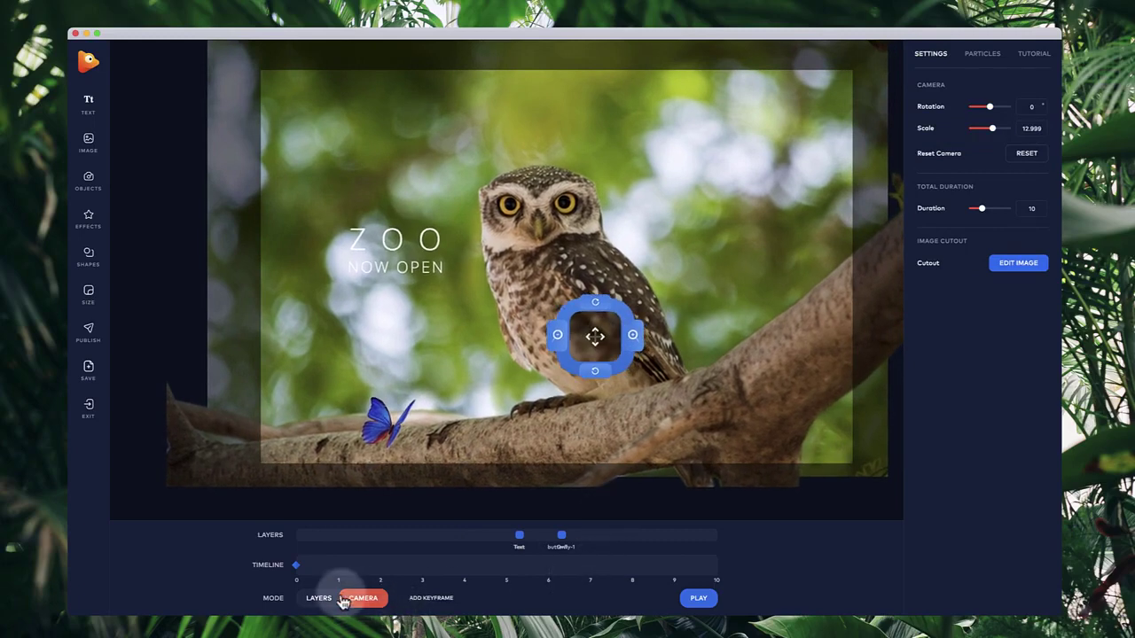
Reset the camera, set its scale to 3, and turn on particles
{"action": "left_click", "coordinate": [1026, 153]}
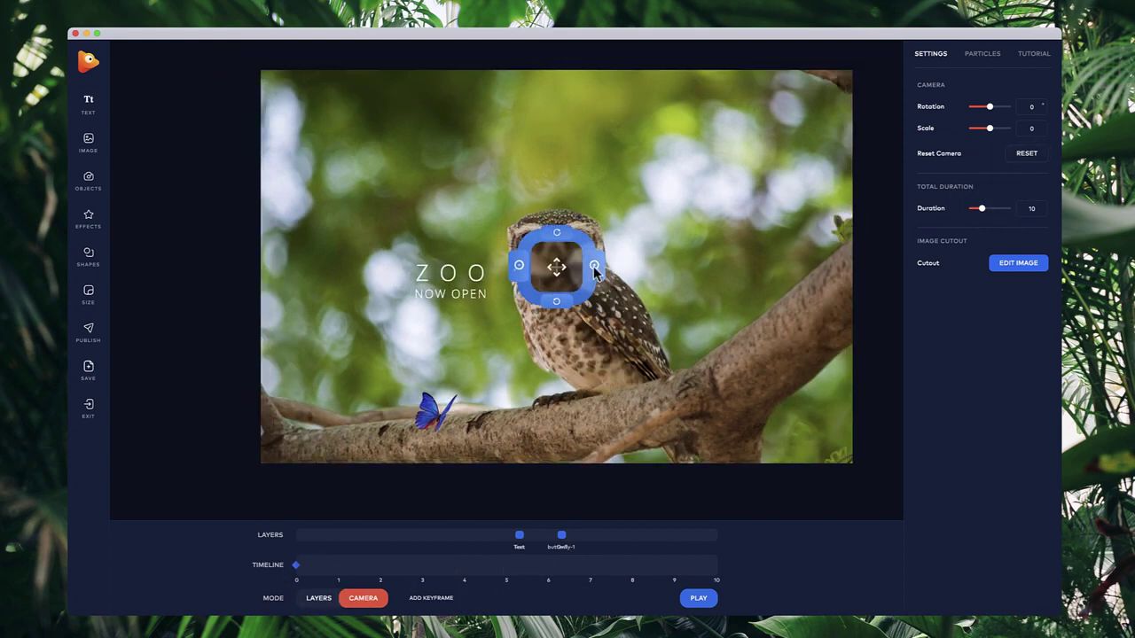
{"action": "left_click", "coordinate": [594, 266]}
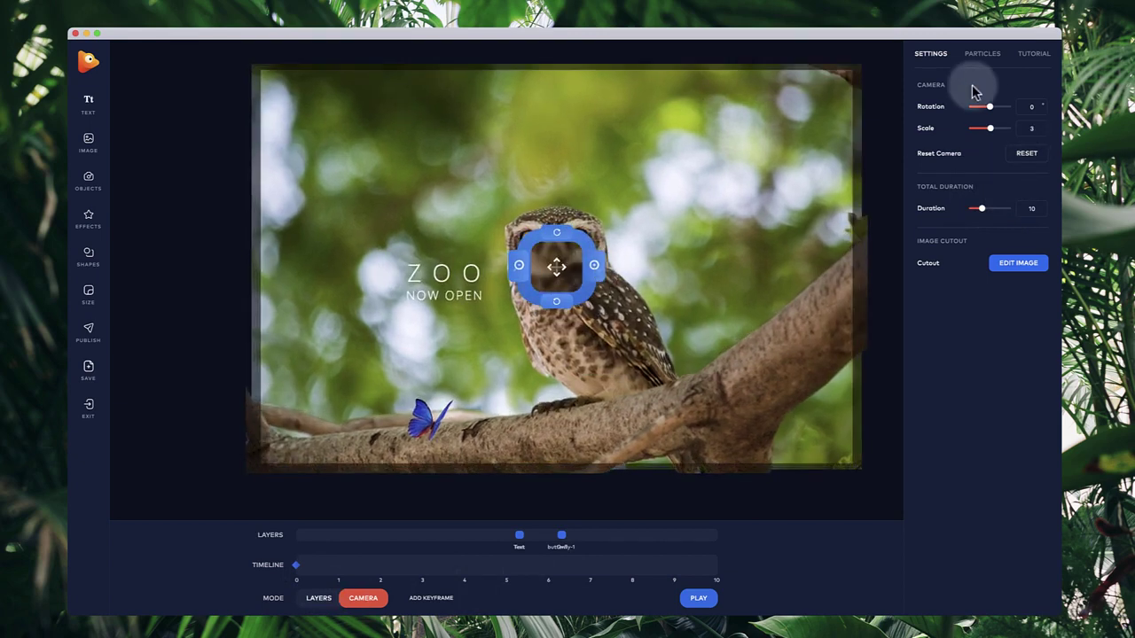
{"action": "left_click", "coordinate": [980, 57]}
{"action": "left_click", "coordinate": [997, 92]}
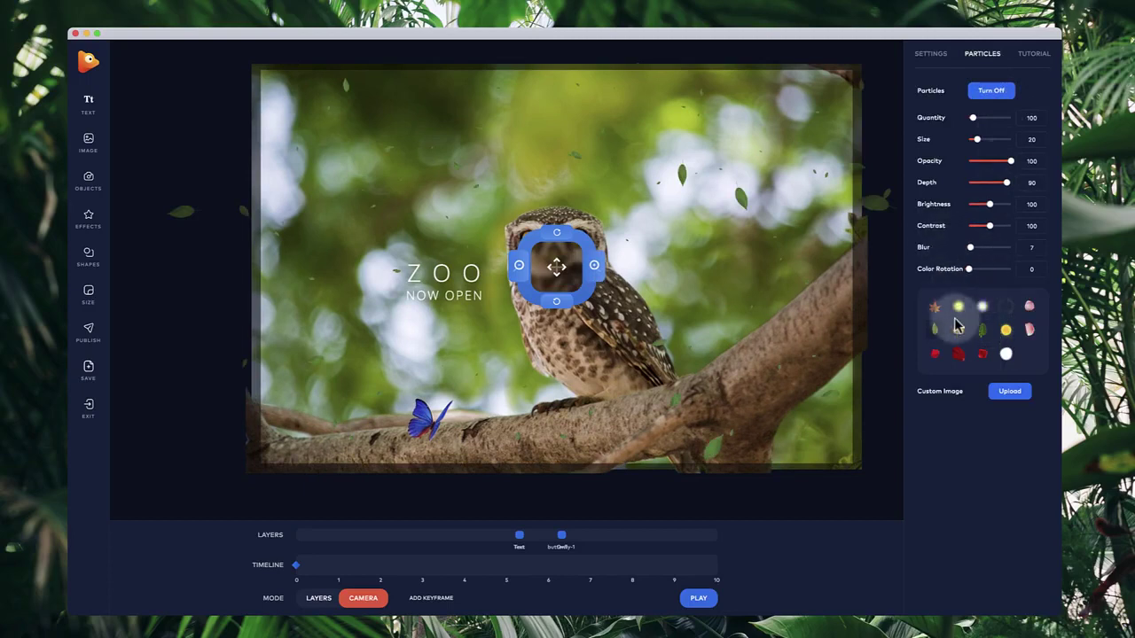
Use green leaf particles at size 41, blur 37, colour rotation 0
{"action": "left_click", "coordinate": [931, 341]}
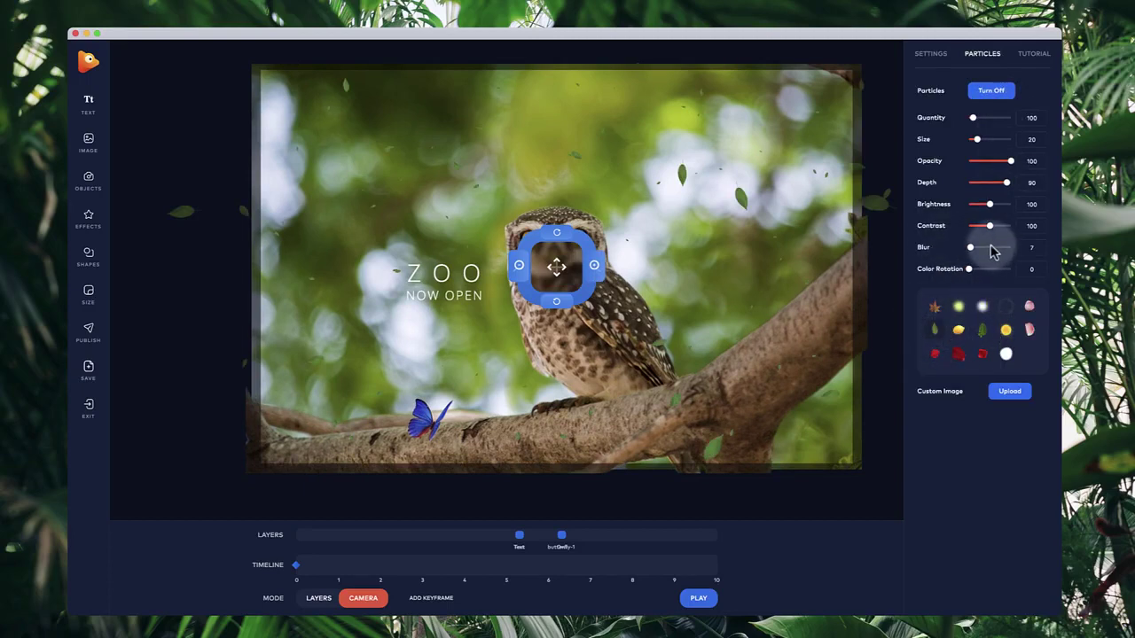
{"action": "left_click_drag", "start_coordinate": [977, 140], "coordinate": [987, 140]}
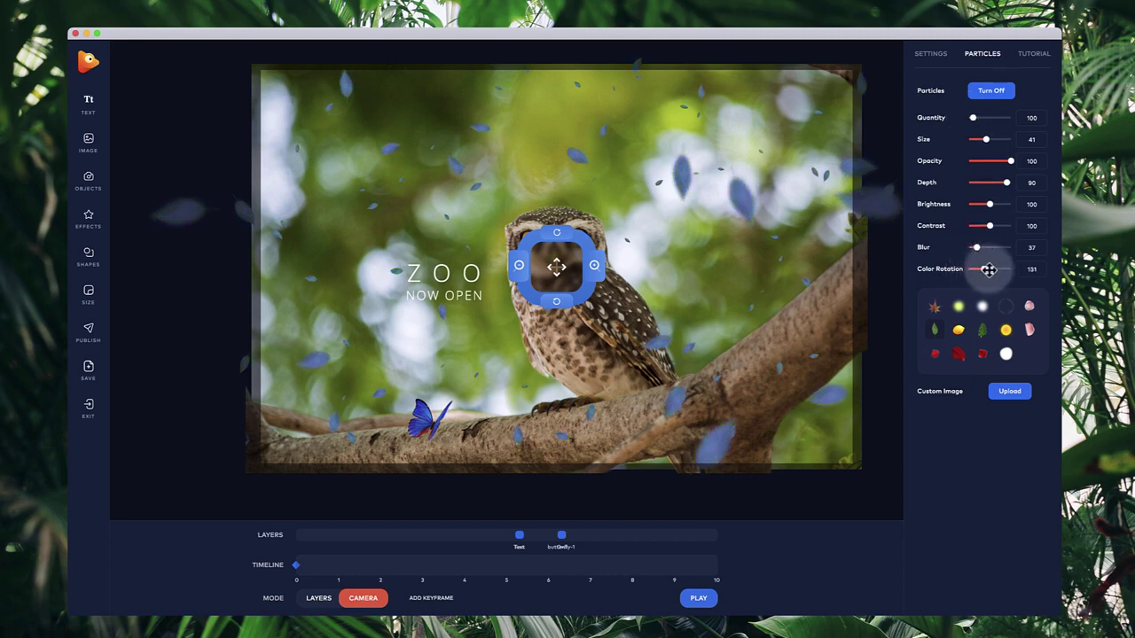
{"action": "left_click_drag", "start_coordinate": [1002, 270], "coordinate": [880, 278]}
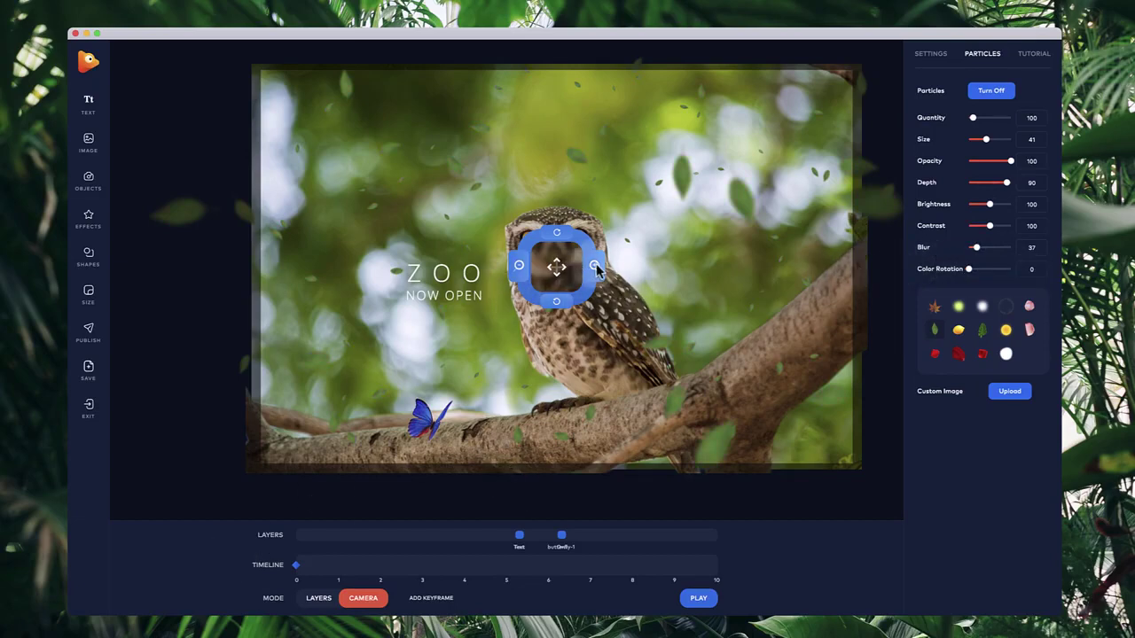
{"action": "left_click_drag", "start_coordinate": [596, 270], "coordinate": [568, 306]}
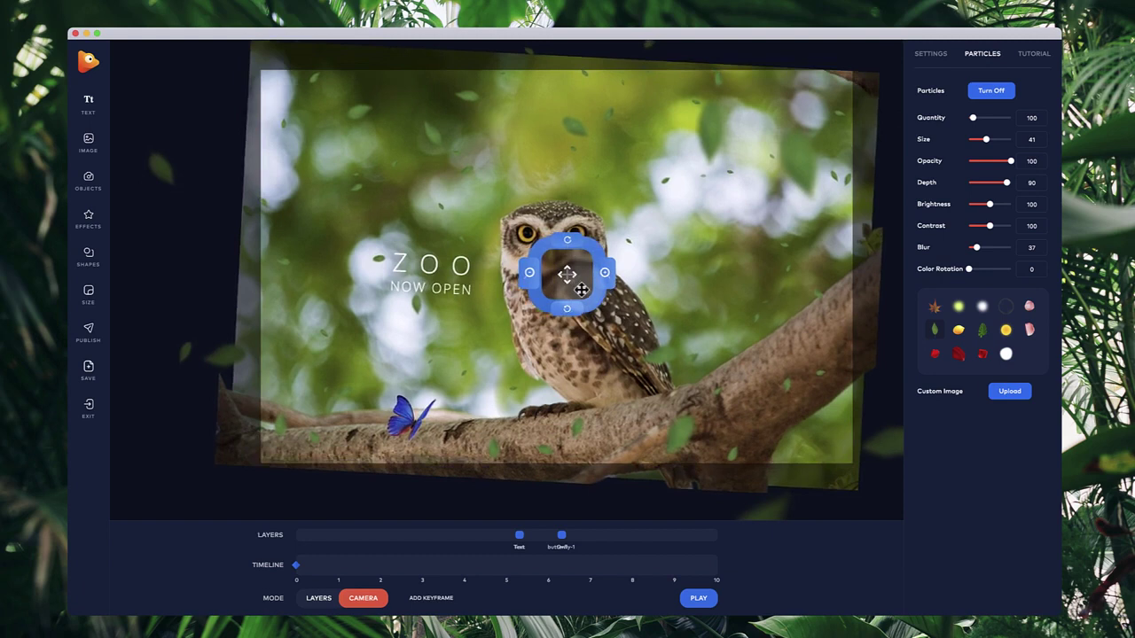
Angle the camera closer on the owl, key it at 5 seconds, and set leaf size to 100
{"action": "left_click_drag", "start_coordinate": [570, 280], "coordinate": [578, 289]}
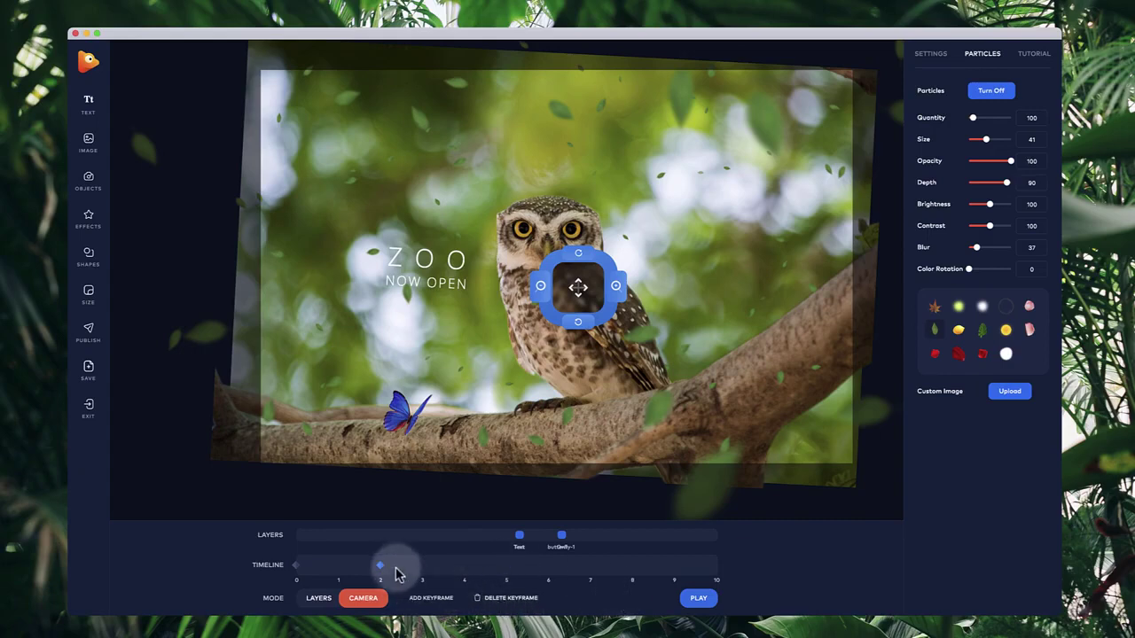
{"action": "left_click_drag", "start_coordinate": [382, 566], "coordinate": [507, 568]}
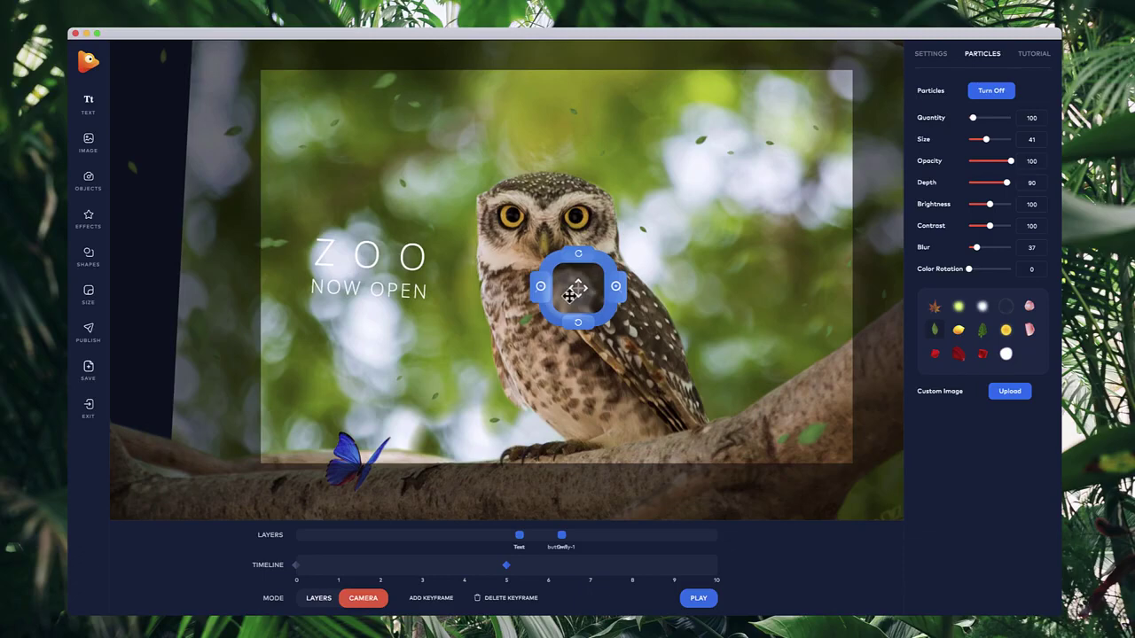
{"action": "left_click_drag", "start_coordinate": [570, 292], "coordinate": [533, 286]}
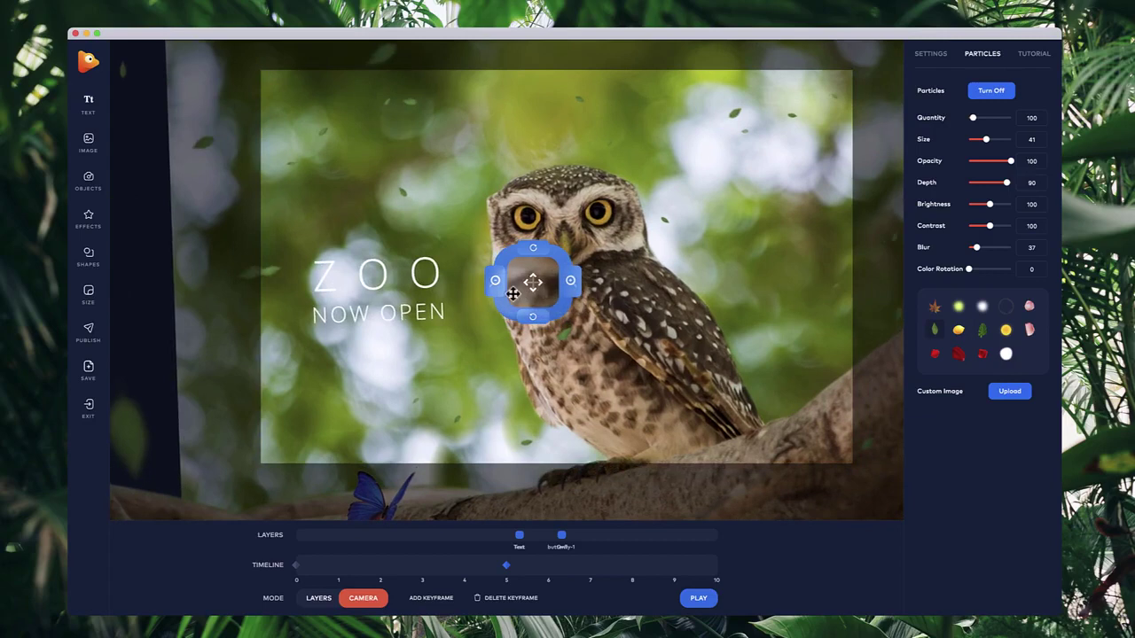
{"action": "left_click_drag", "start_coordinate": [513, 294], "coordinate": [503, 298]}
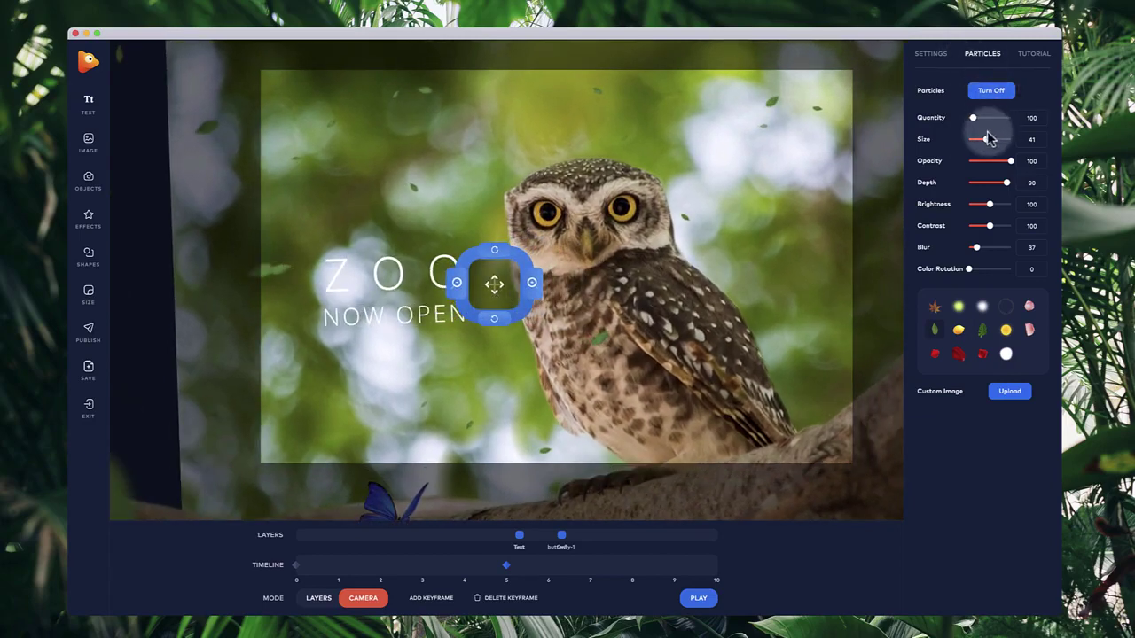
{"action": "left_click_drag", "start_coordinate": [990, 141], "coordinate": [1015, 143]}
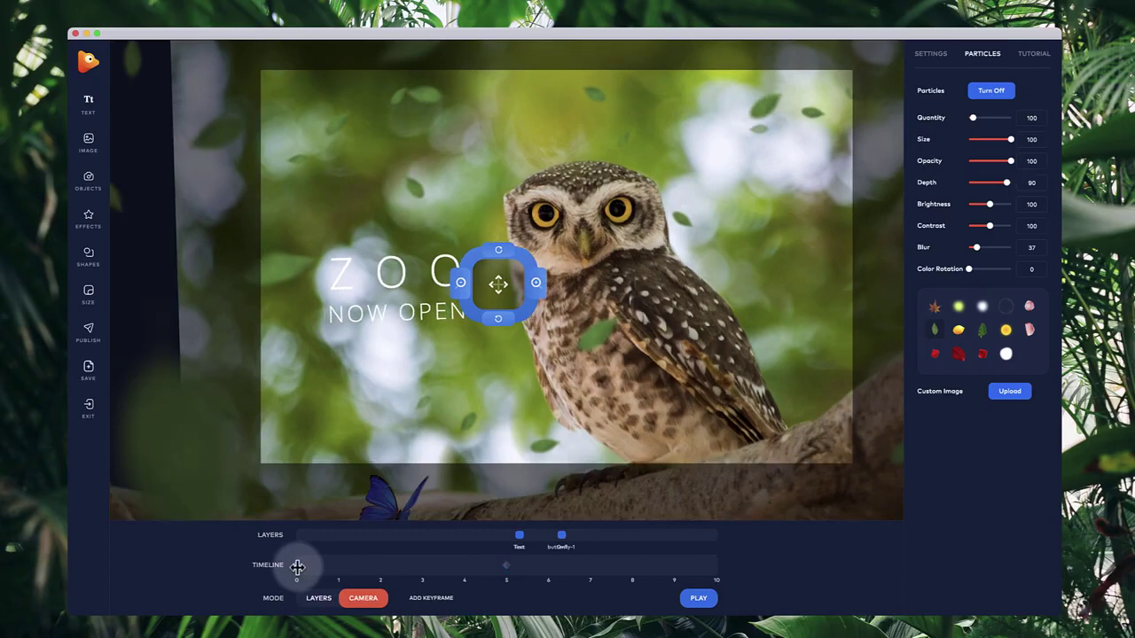
Jump to the 5-second camera keyframe and preview the animation
{"action": "left_click", "coordinate": [506, 564]}
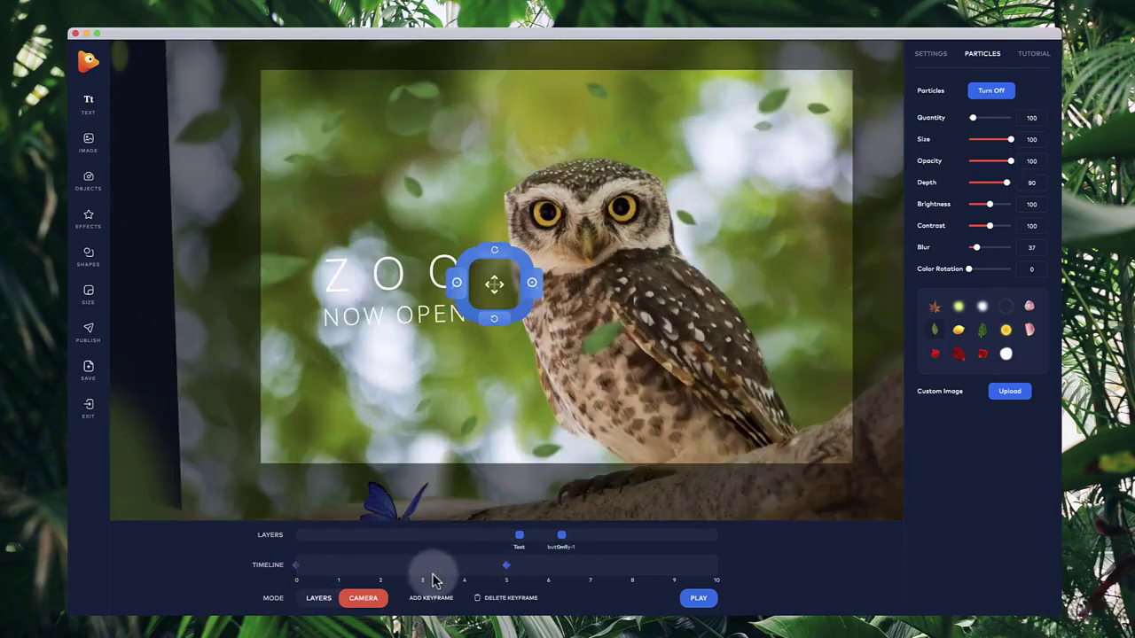
{"action": "left_click", "coordinate": [698, 598]}
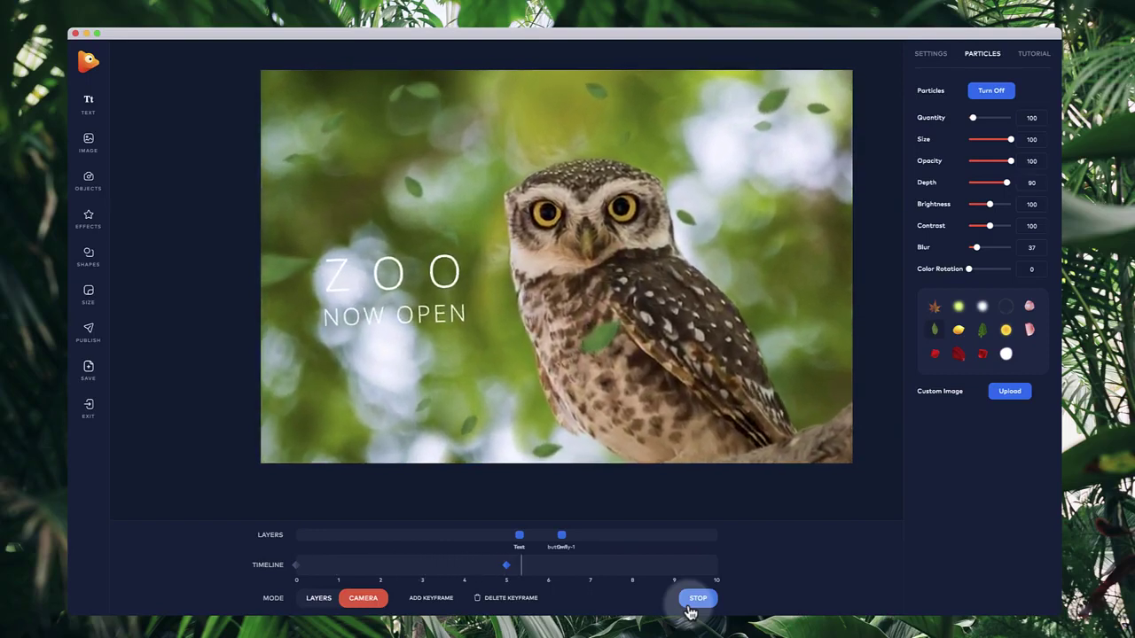
{"action": "left_click", "coordinate": [690, 610]}
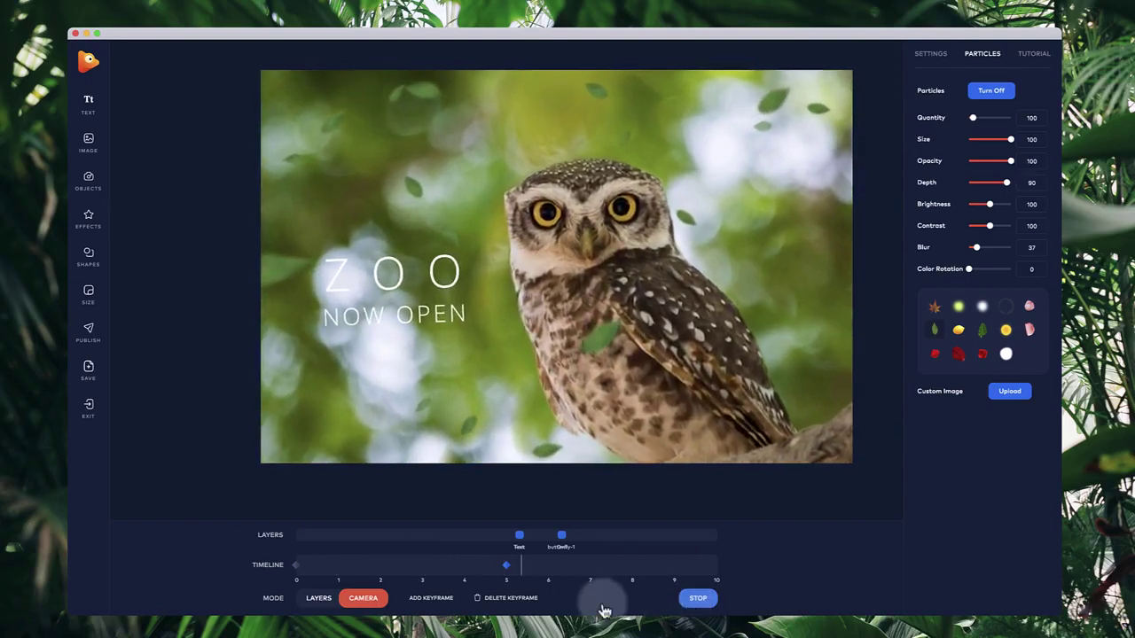
Add a camera keyframe at 7 s, shift keyframes toward 10 s, and play the loop
{"action": "left_click", "coordinate": [431, 598]}
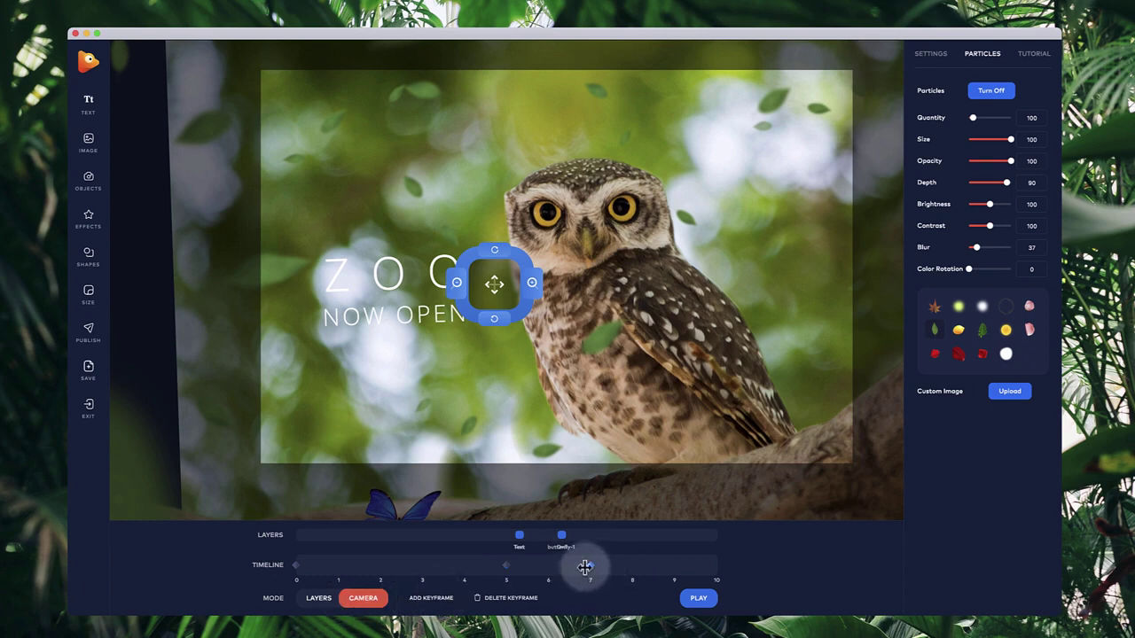
{"action": "left_click_drag", "start_coordinate": [602, 566], "coordinate": [621, 566]}
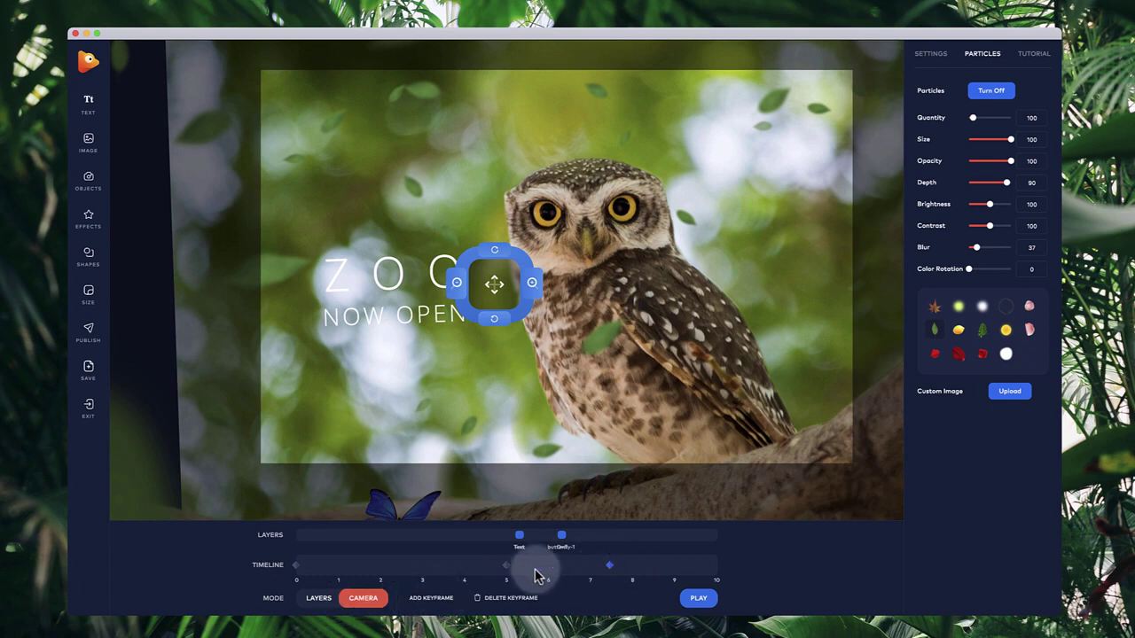
{"action": "left_click", "coordinate": [337, 568]}
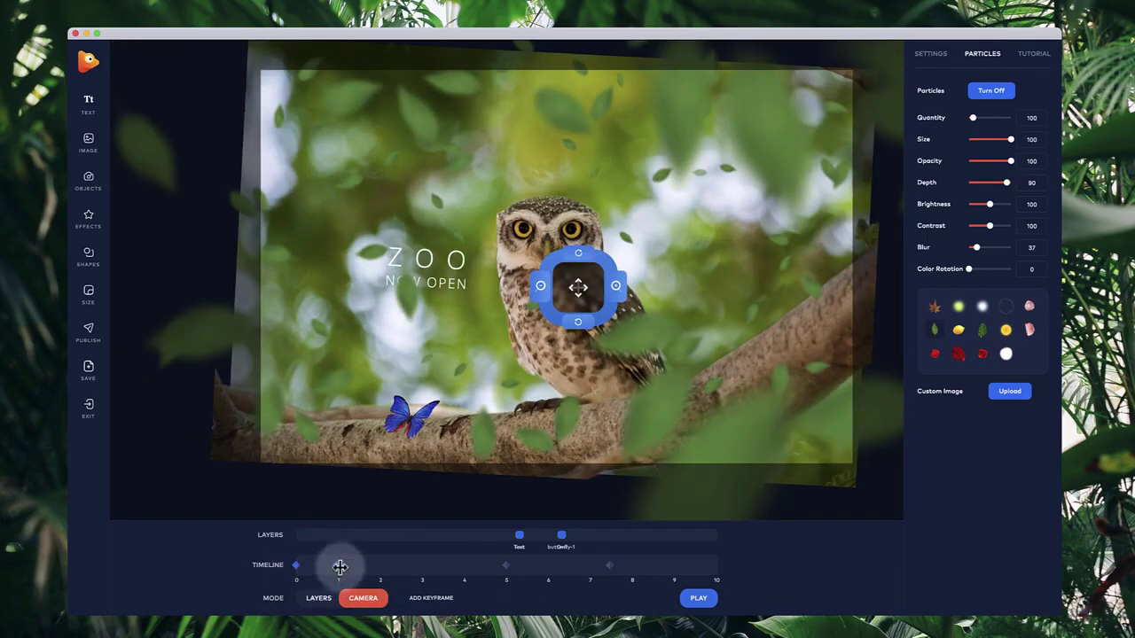
{"action": "left_click_drag", "start_coordinate": [337, 568], "coordinate": [572, 567]}
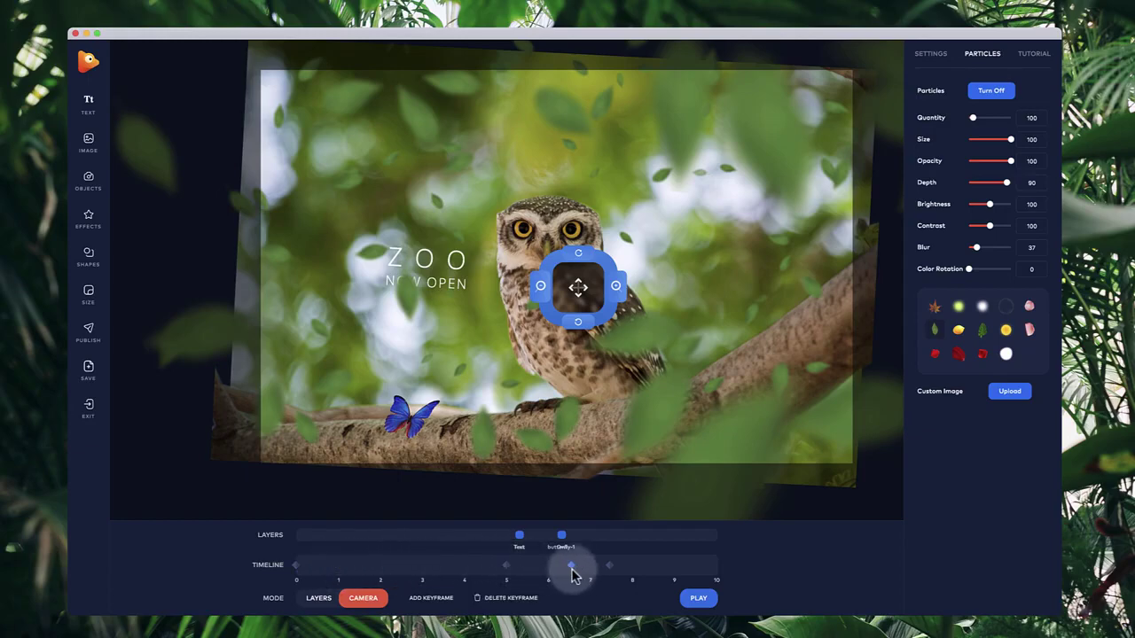
{"action": "left_click", "coordinate": [506, 565]}
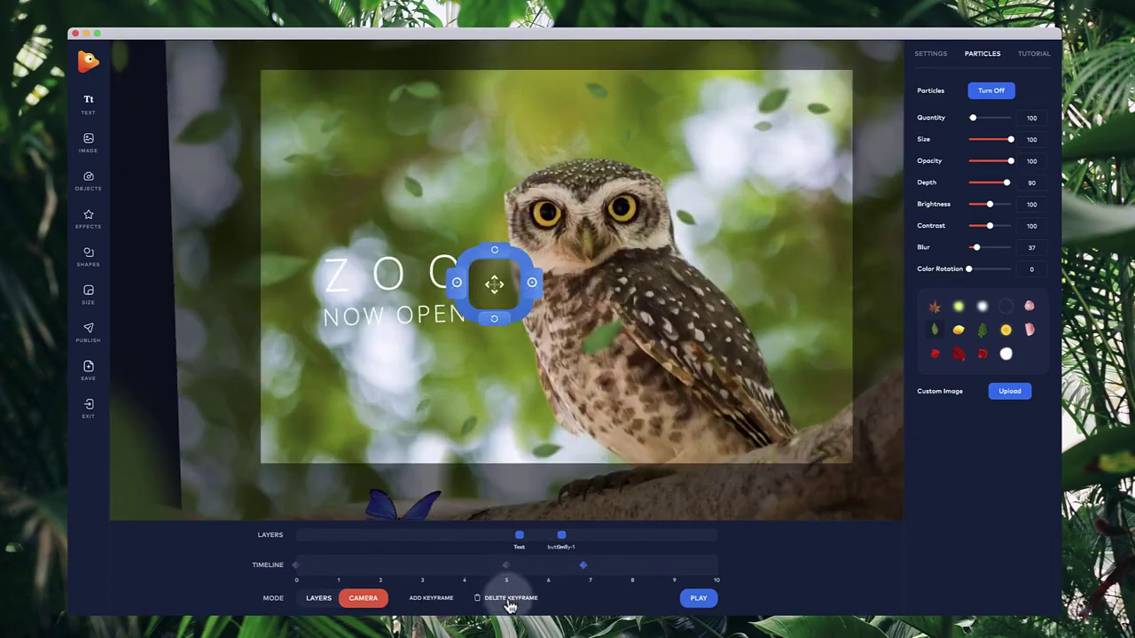
{"action": "left_click", "coordinate": [582, 564]}
{"action": "left_click_drag", "start_coordinate": [583, 568], "coordinate": [720, 565]}
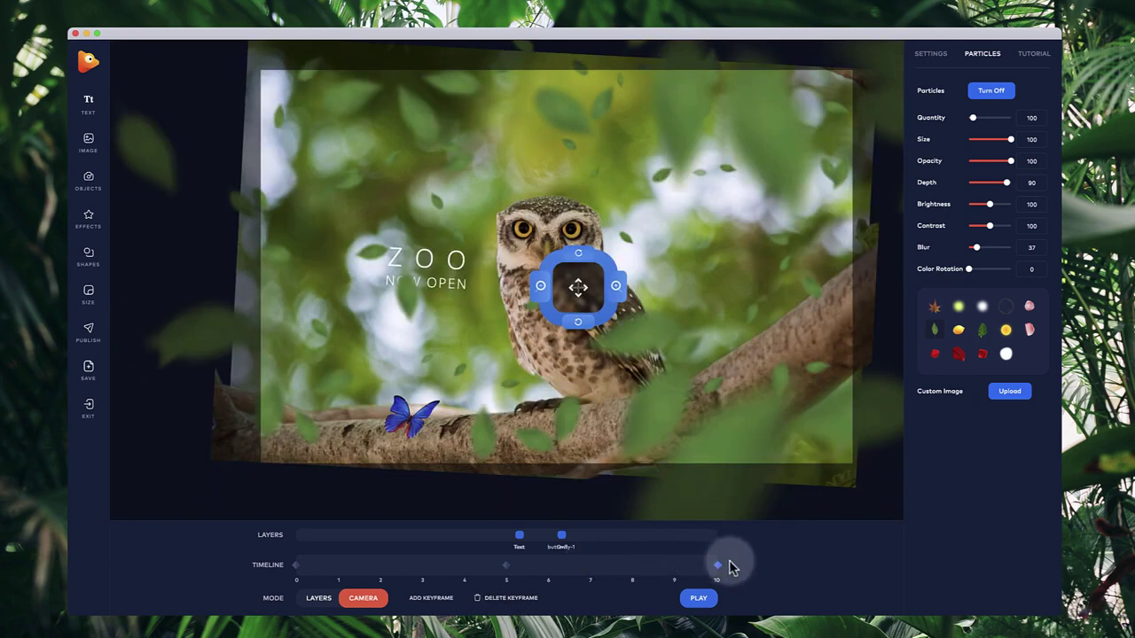
{"action": "left_click", "coordinate": [707, 602]}
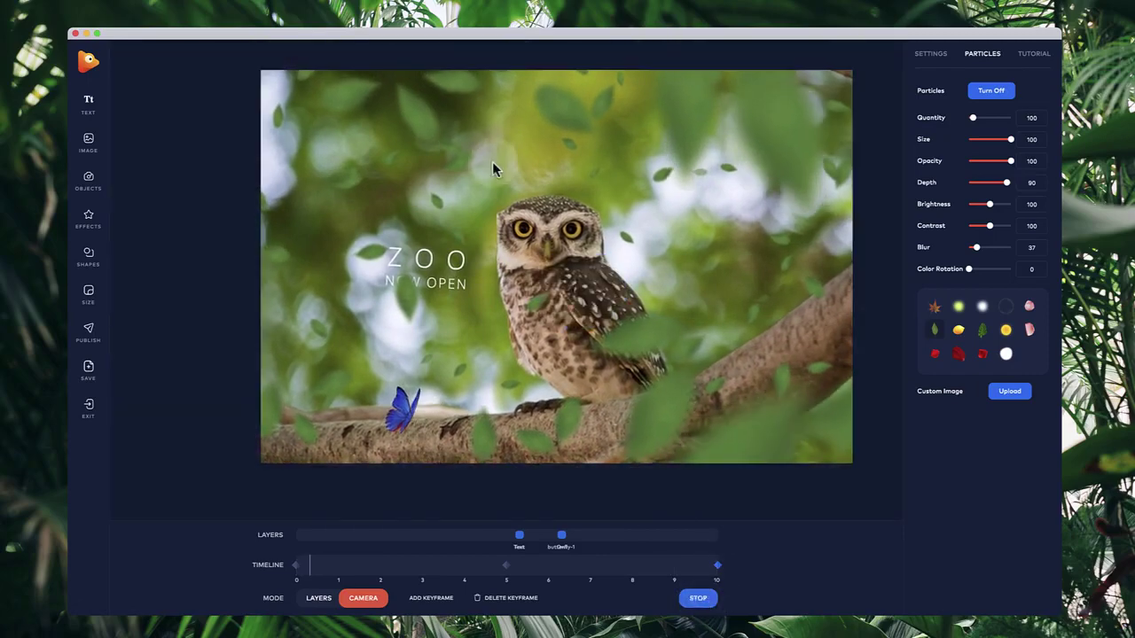
Stop the owl animation preview and open the Publish panel
{"action": "left_click", "coordinate": [698, 599]}
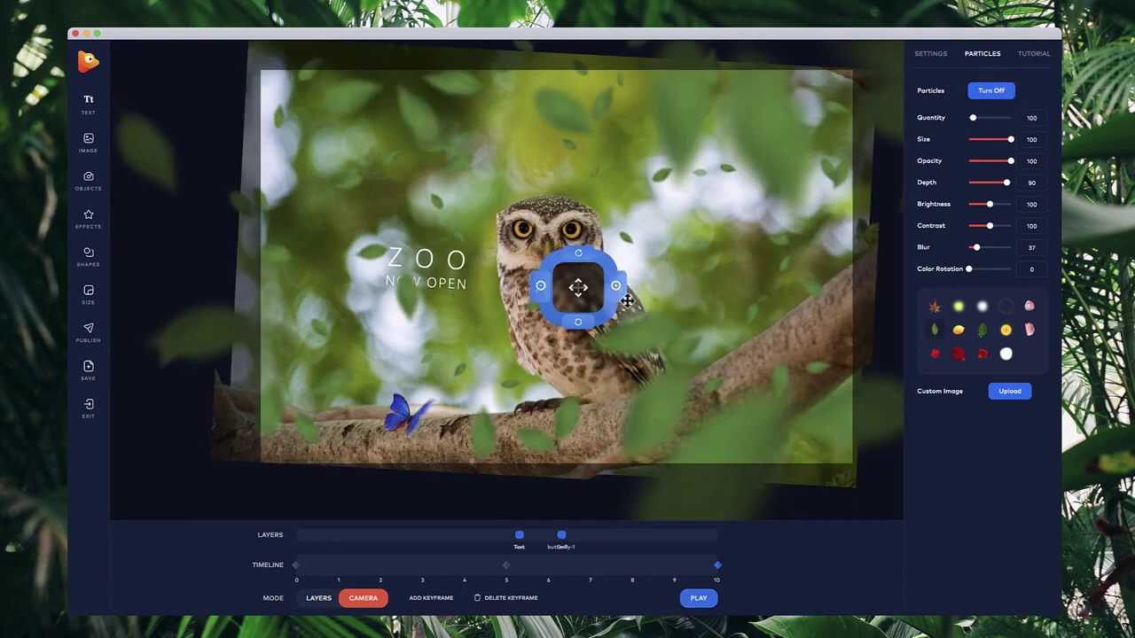
{"action": "left_click", "coordinate": [90, 329]}
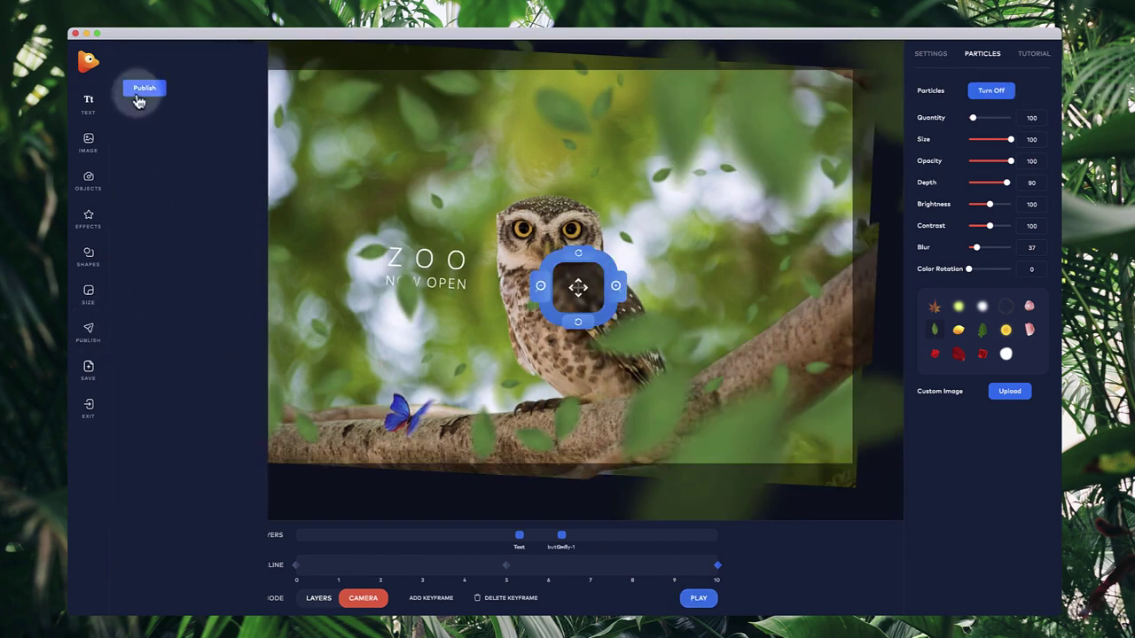